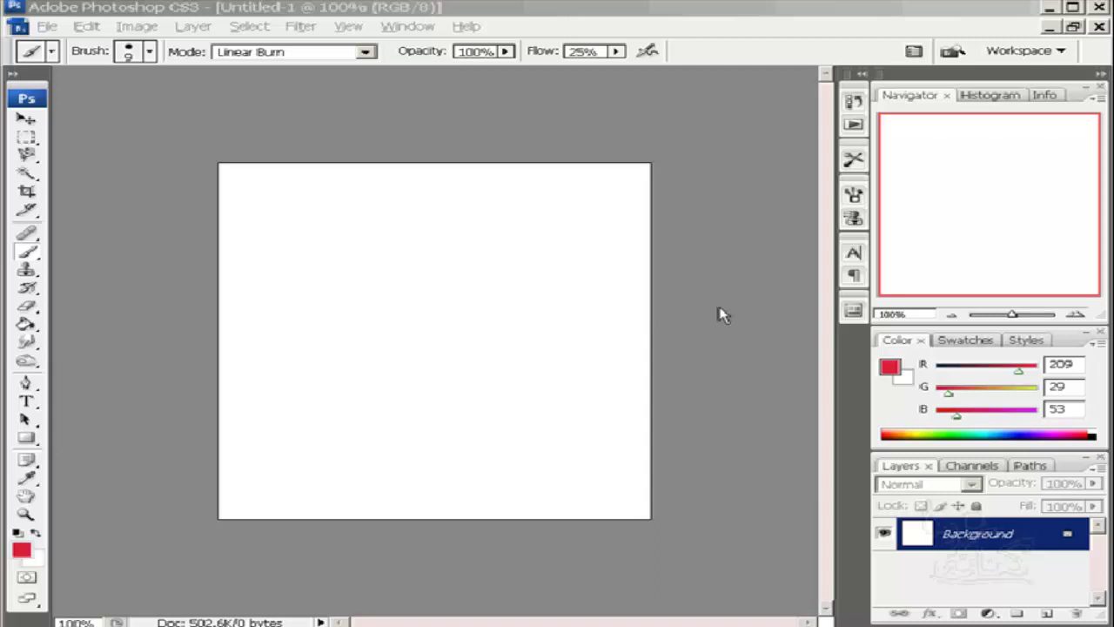
Select all of the blank white canvas with Ctrl+A and browse the brush tip picker
{"action": "left_click", "coordinate": [479, 10]}
{"action": "key", "text": "ctrl+a"}
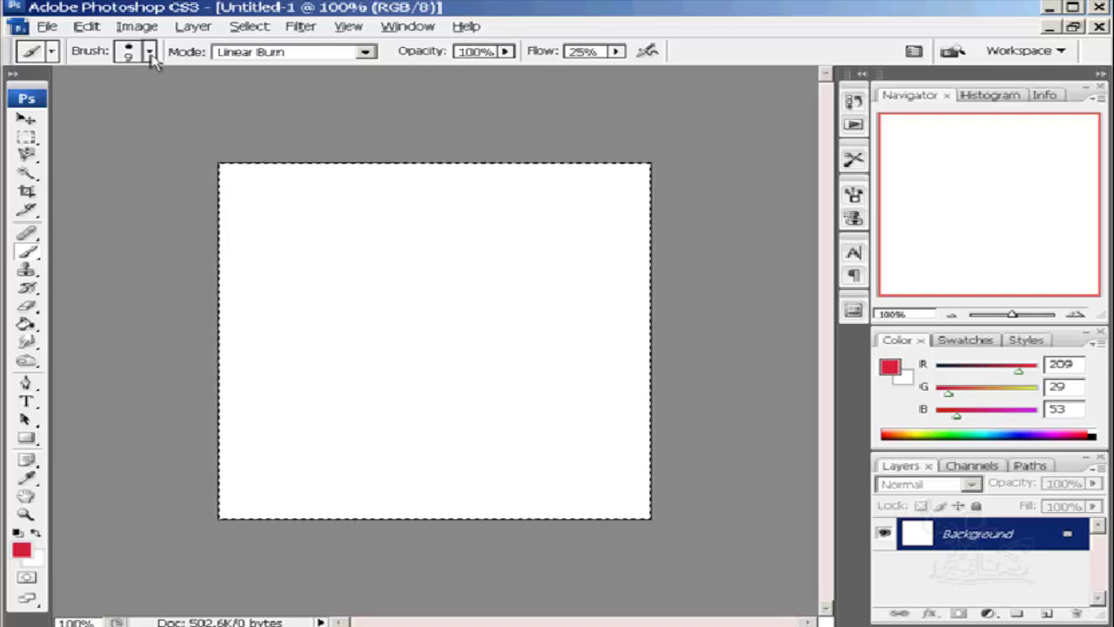
{"action": "left_click", "coordinate": [149, 52]}
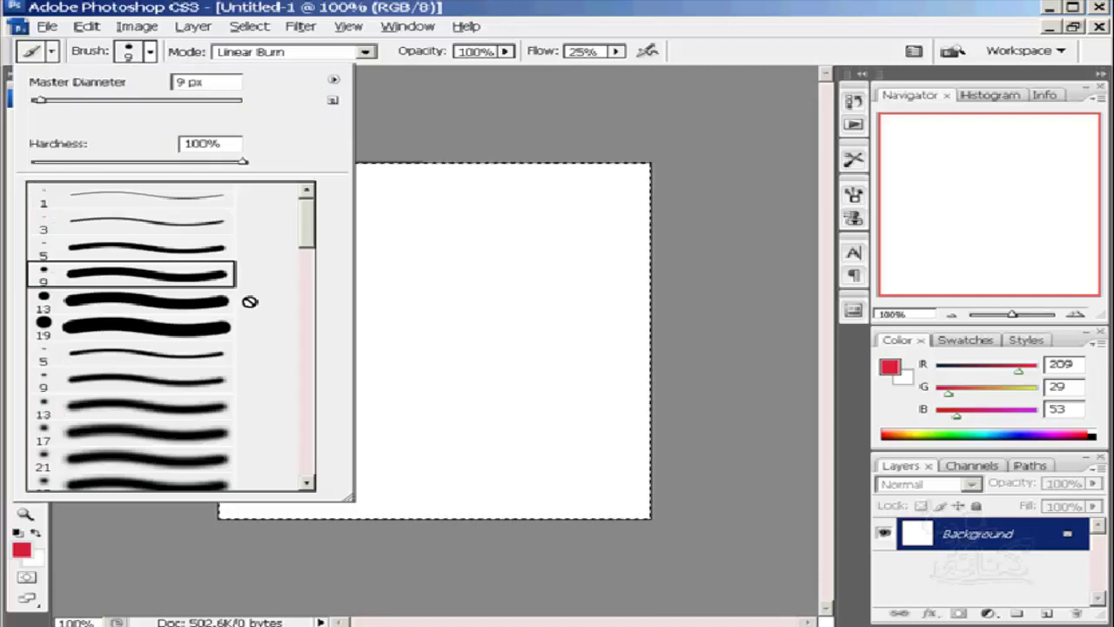
{"action": "left_click", "coordinate": [150, 52]}
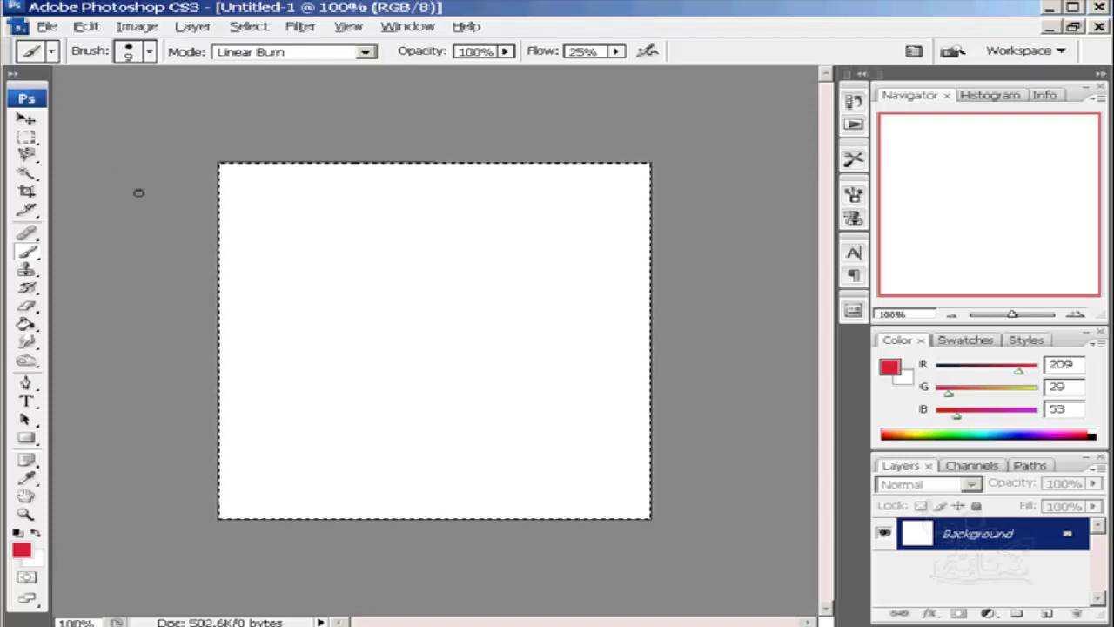
{"action": "left_click", "coordinate": [128, 54]}
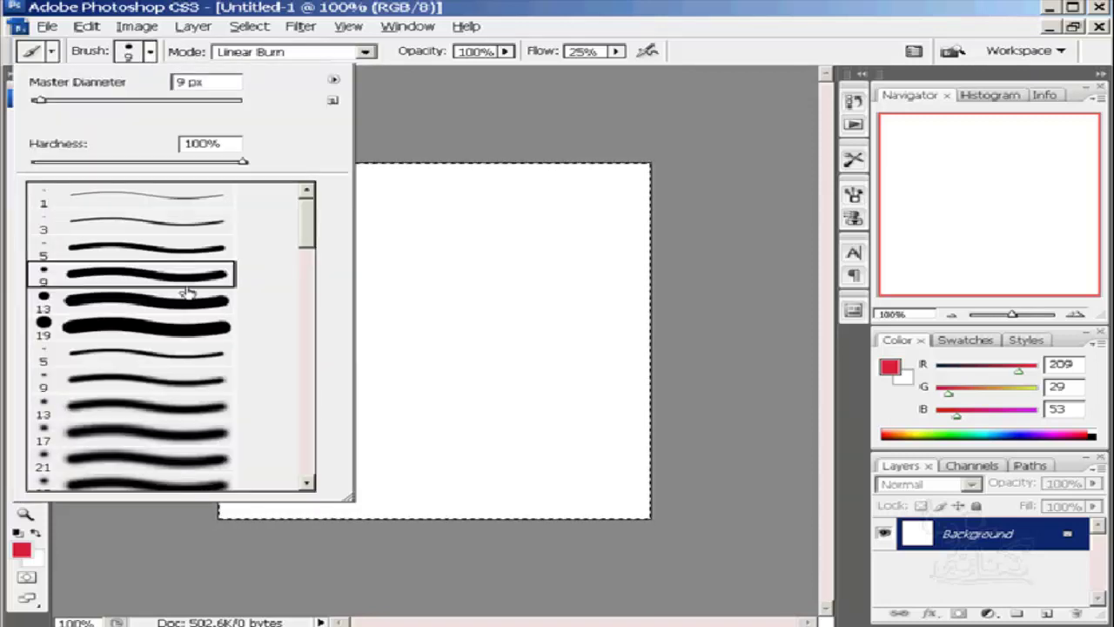
Paint a straight pink line across the top of the canvas at 25% flow
{"action": "left_click", "coordinate": [128, 49]}
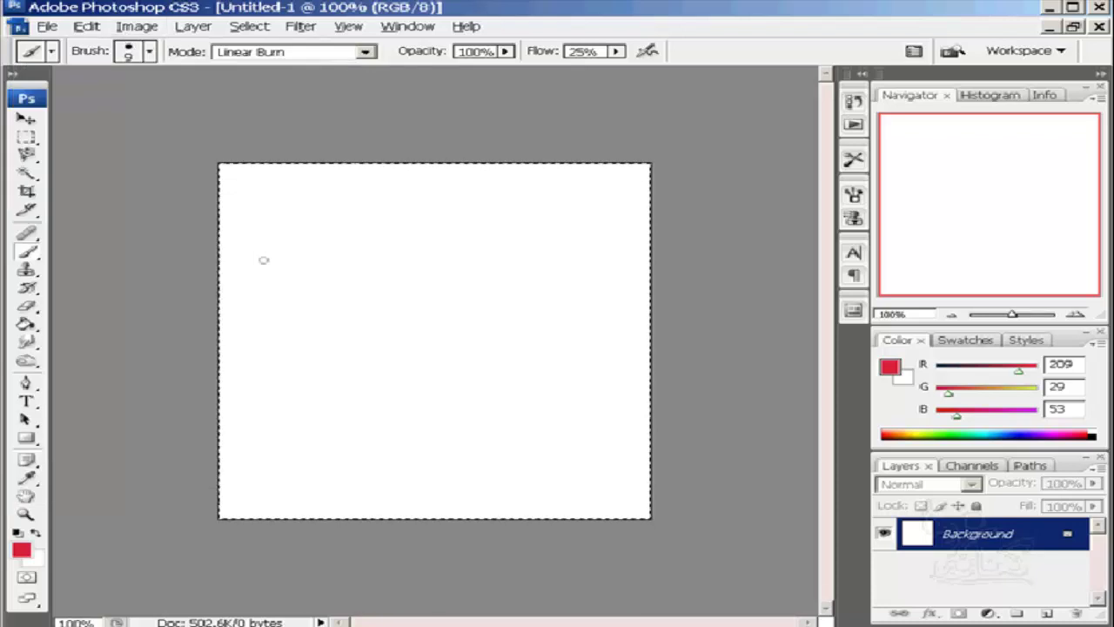
{"action": "left_click", "coordinate": [619, 213]}
{"action": "left_click", "coordinate": [256, 213], "text": "shift"}
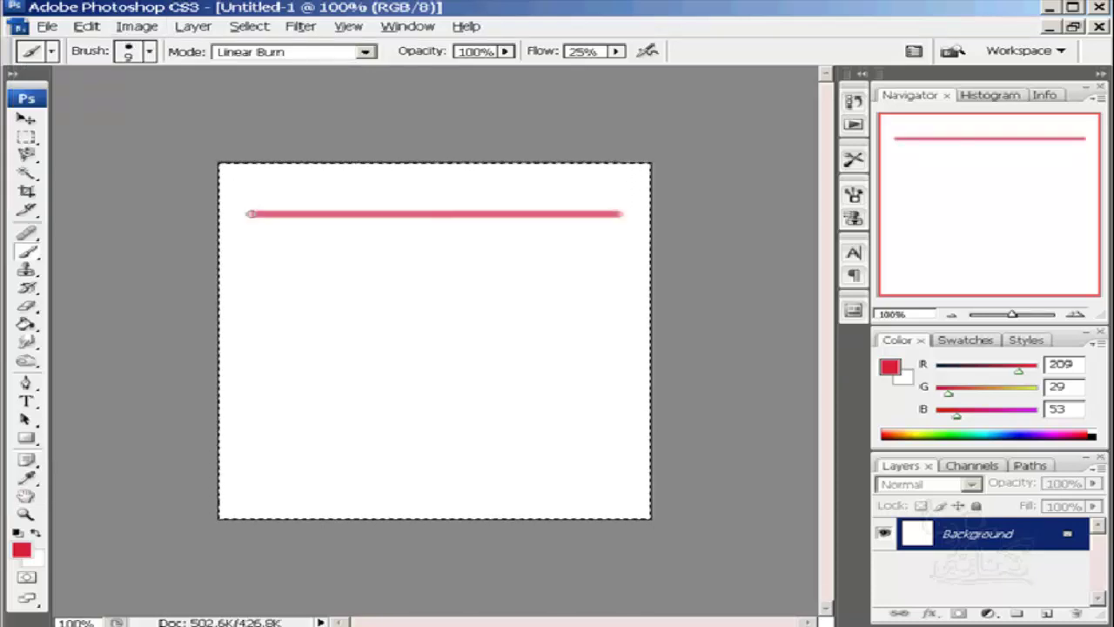
Raise the brush flow to 100% and paint a thick red line above the pink one
{"action": "left_click", "coordinate": [616, 51]}
{"action": "left_click_drag", "start_coordinate": [617, 69], "coordinate": [721, 74]}
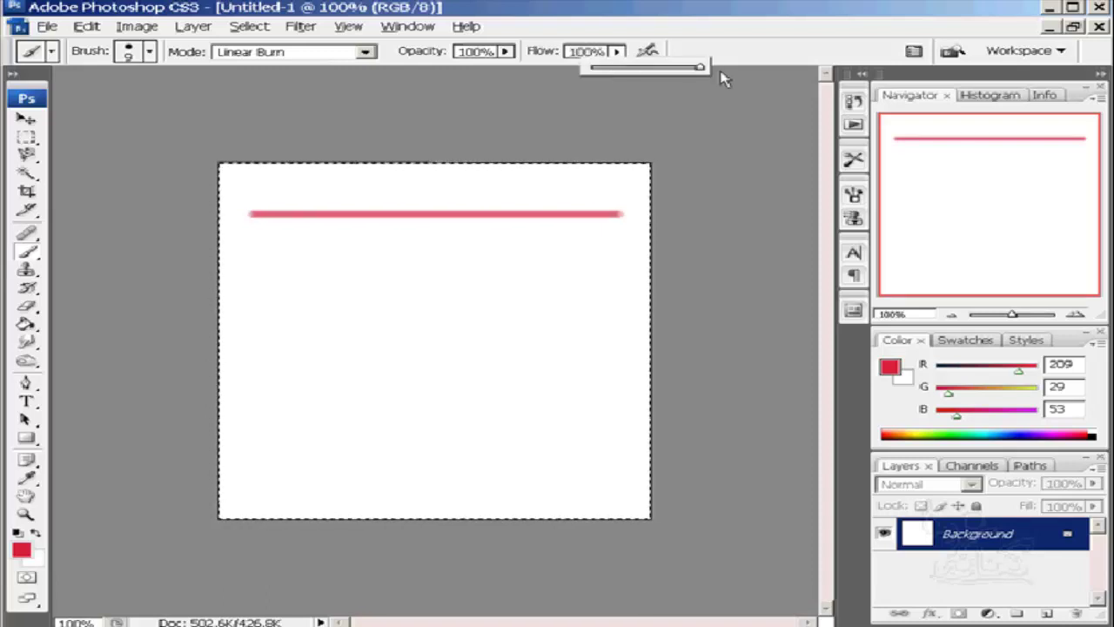
{"action": "left_click", "coordinate": [617, 52]}
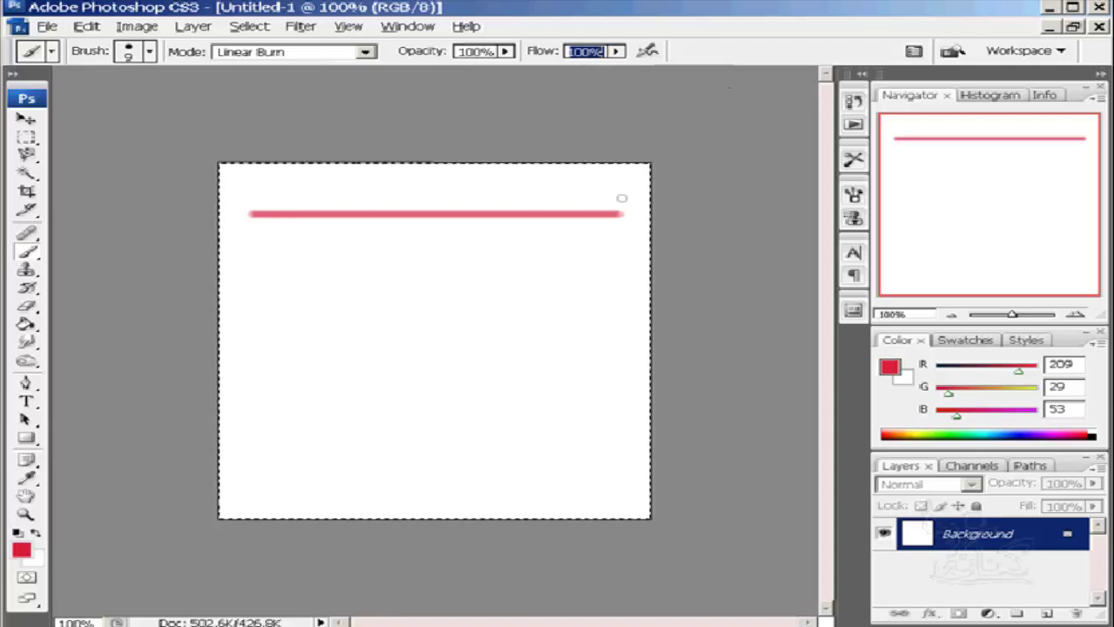
{"action": "left_click_drag", "start_coordinate": [622, 198], "coordinate": [270, 200]}
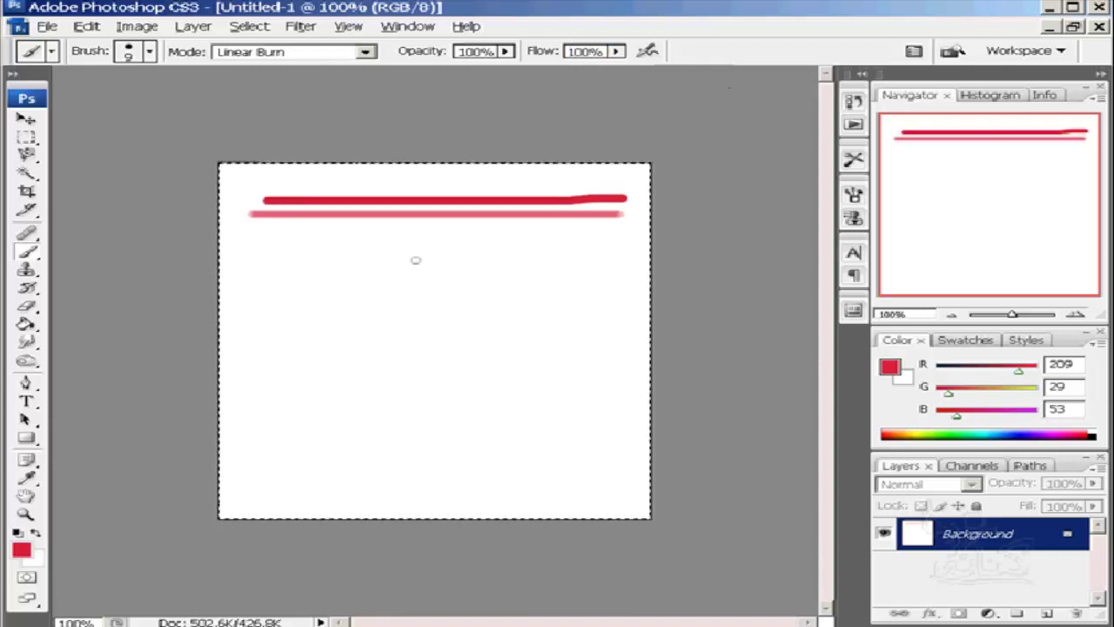
{"action": "left_click", "coordinate": [52, 51]}
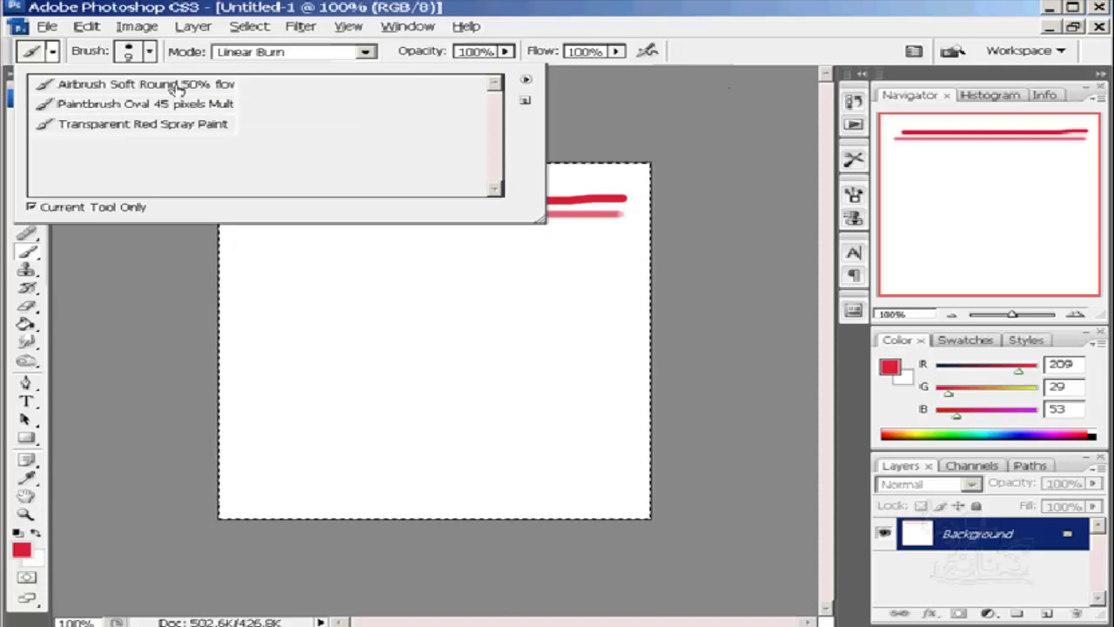
Paint a large soft S across the canvas with the Airbrush Soft Round 50% flow preset
{"action": "left_click", "coordinate": [177, 87]}
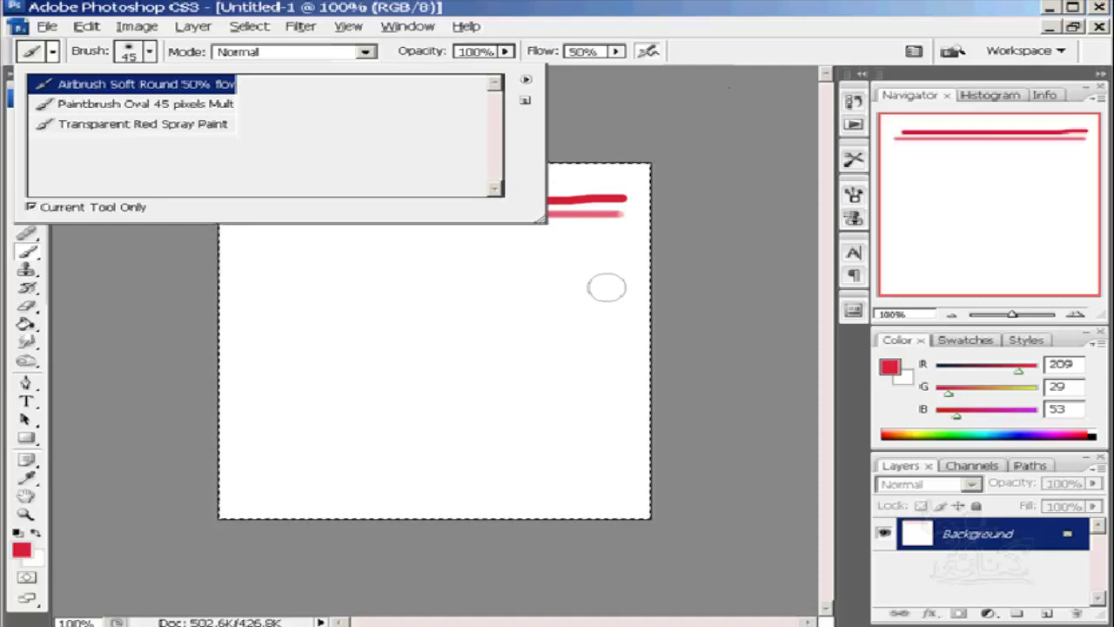
{"action": "mouse_move", "coordinate": [607, 282]}
{"action": "left_mouse_down"}
{"action": "mouse_move", "coordinate": [293, 283]}
{"action": "mouse_move", "coordinate": [598, 355]}
{"action": "mouse_move", "coordinate": [300, 363]}
{"action": "left_mouse_up"}
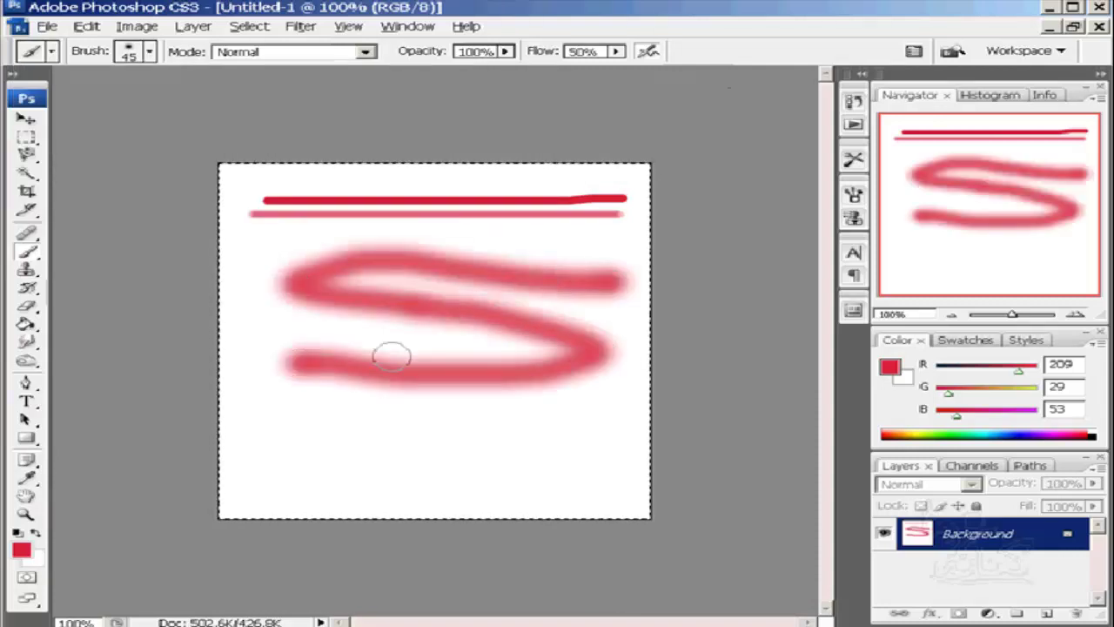
{"action": "left_click", "coordinate": [52, 53]}
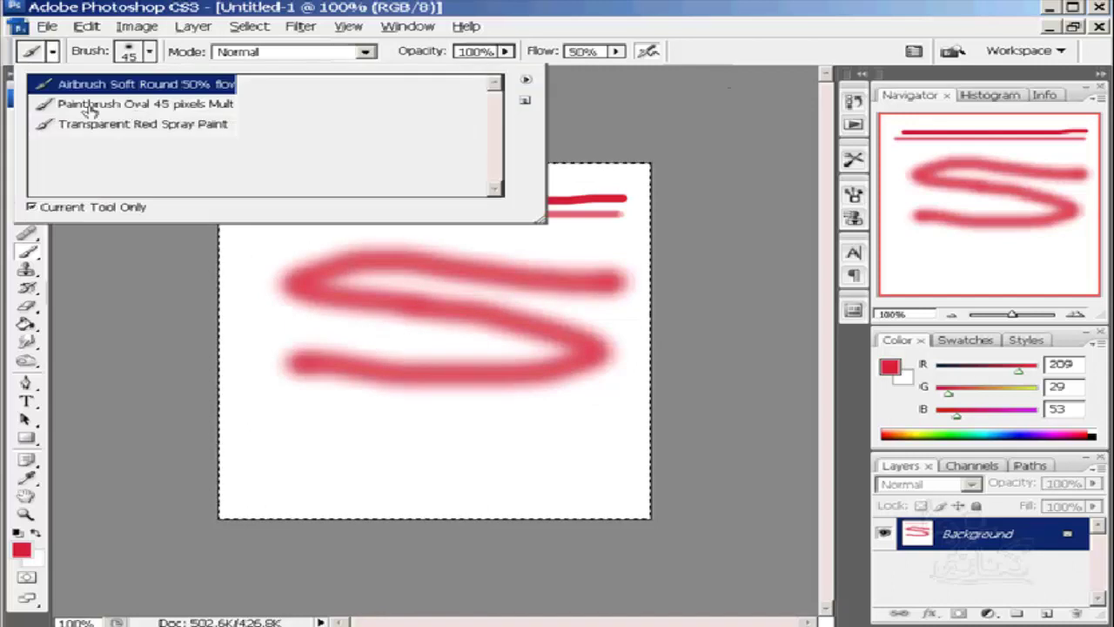
Paint two pale pink strokes along the lower canvas with the Paintbrush Oval 45 pixels Multiply preset
{"action": "left_click", "coordinate": [92, 105]}
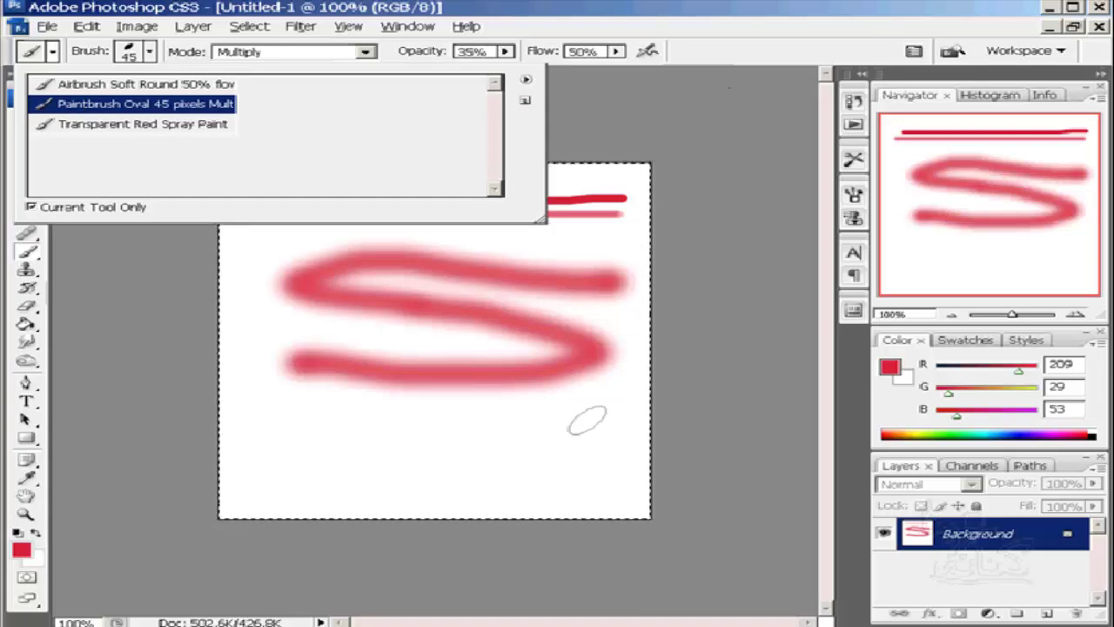
{"action": "left_click", "coordinate": [588, 421]}
{"action": "left_click_drag", "start_coordinate": [588, 421], "coordinate": [261, 424]}
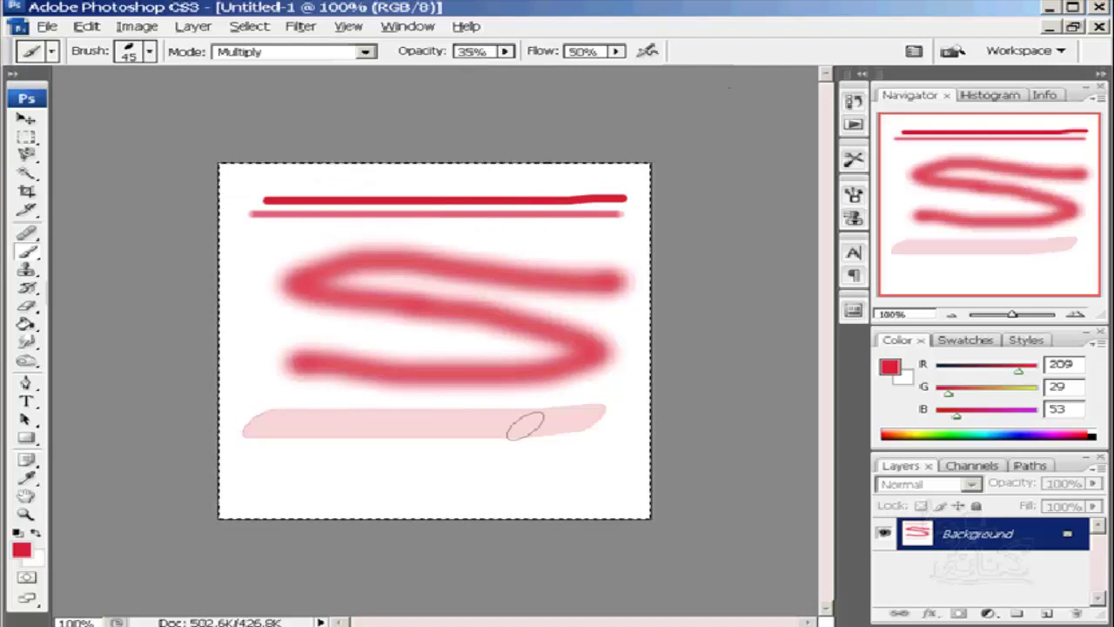
{"action": "left_click_drag", "start_coordinate": [579, 437], "coordinate": [262, 467]}
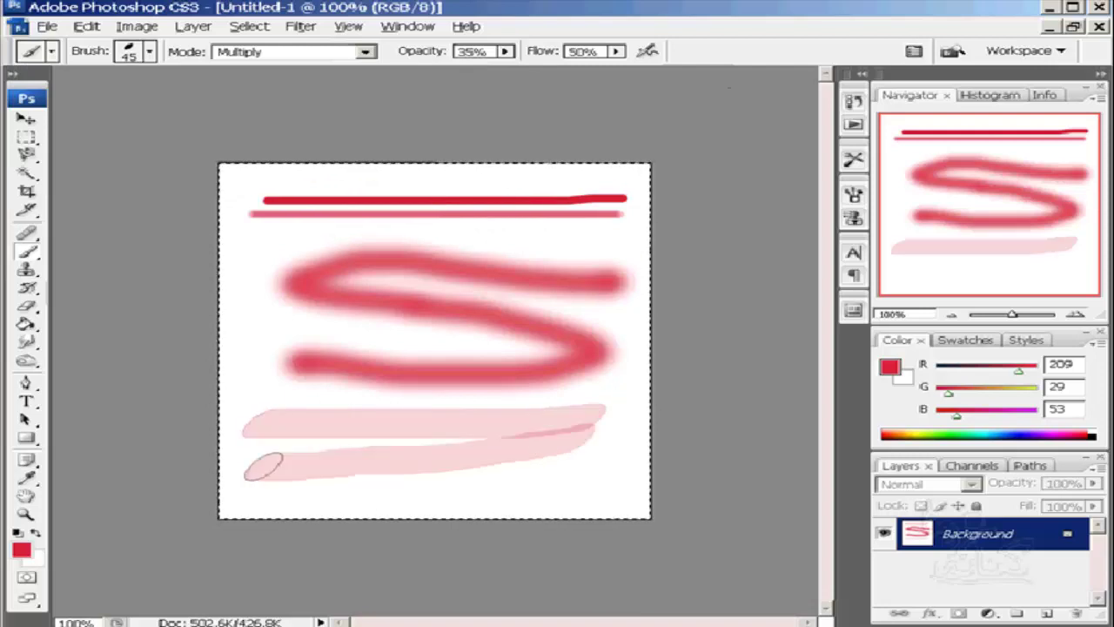
{"action": "left_click", "coordinate": [52, 51]}
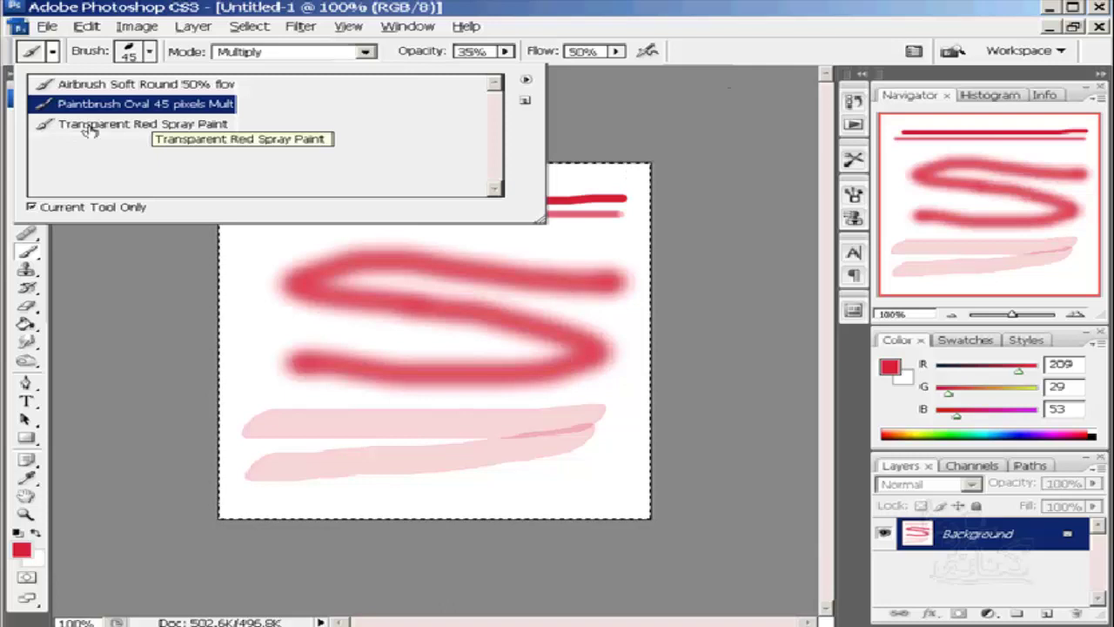
Spray over the S with the Transparent Red Spray Paint preset, then delete everything
{"action": "left_click", "coordinate": [164, 131]}
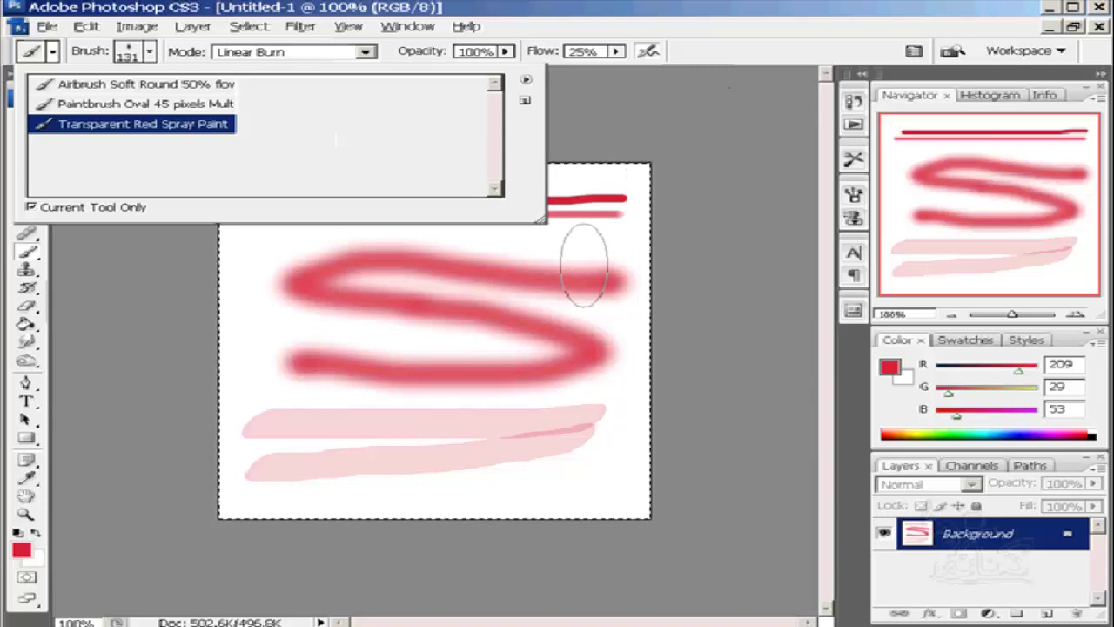
{"action": "left_click_drag", "start_coordinate": [584, 266], "coordinate": [547, 266]}
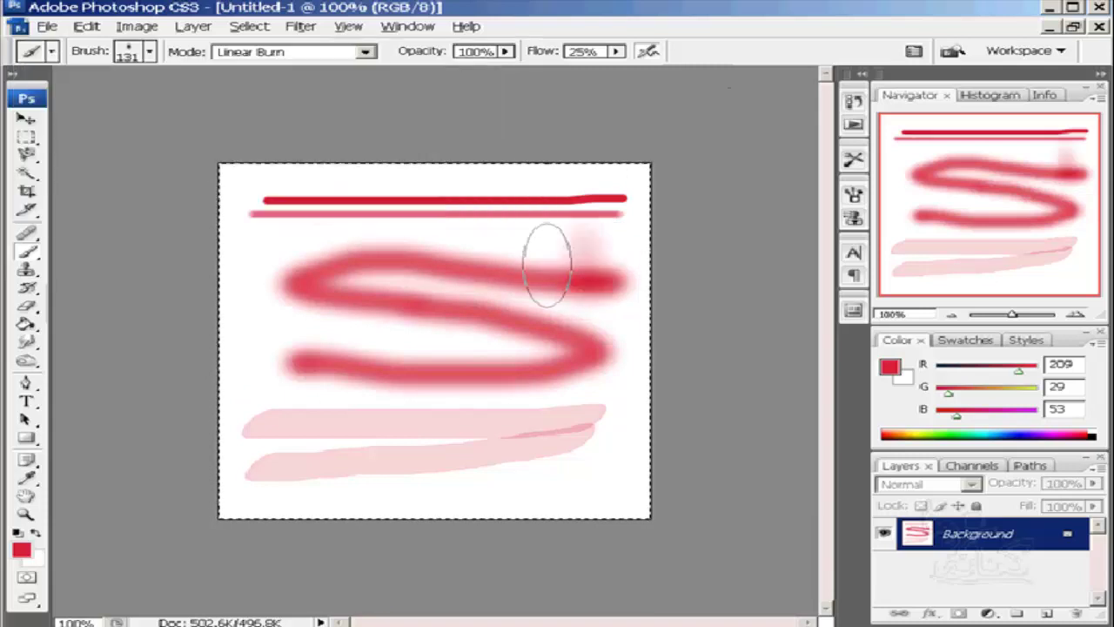
{"action": "left_click", "coordinate": [256, 263]}
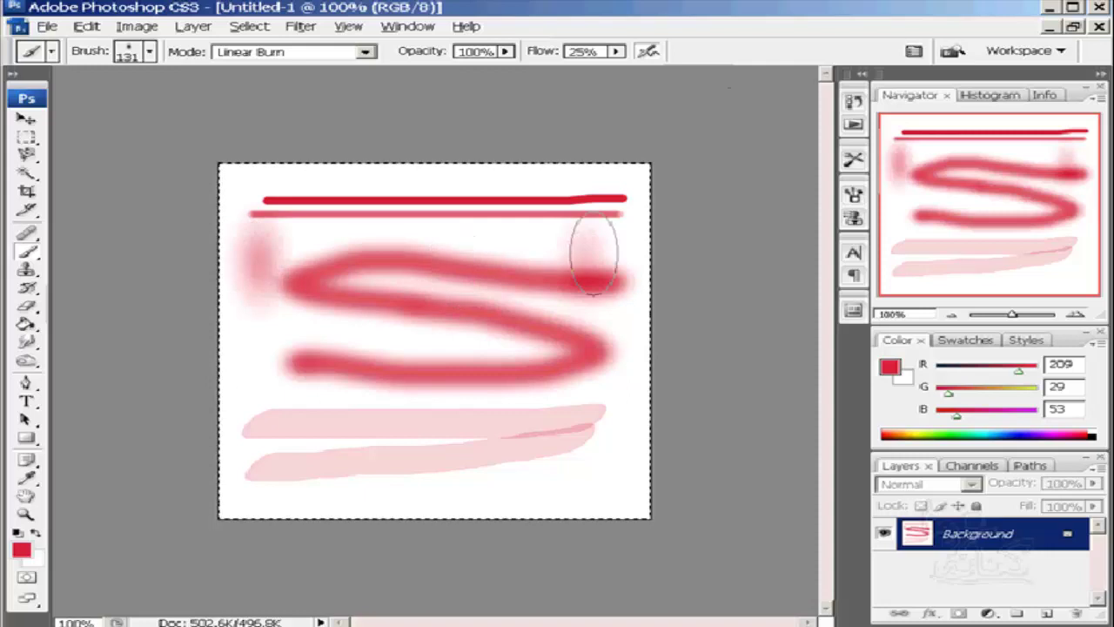
{"action": "mouse_move", "coordinate": [593, 254]}
{"action": "left_mouse_down"}
{"action": "mouse_move", "coordinate": [389, 255]}
{"action": "mouse_move", "coordinate": [477, 291]}
{"action": "mouse_move", "coordinate": [287, 336]}
{"action": "mouse_move", "coordinate": [607, 358]}
{"action": "left_mouse_up"}
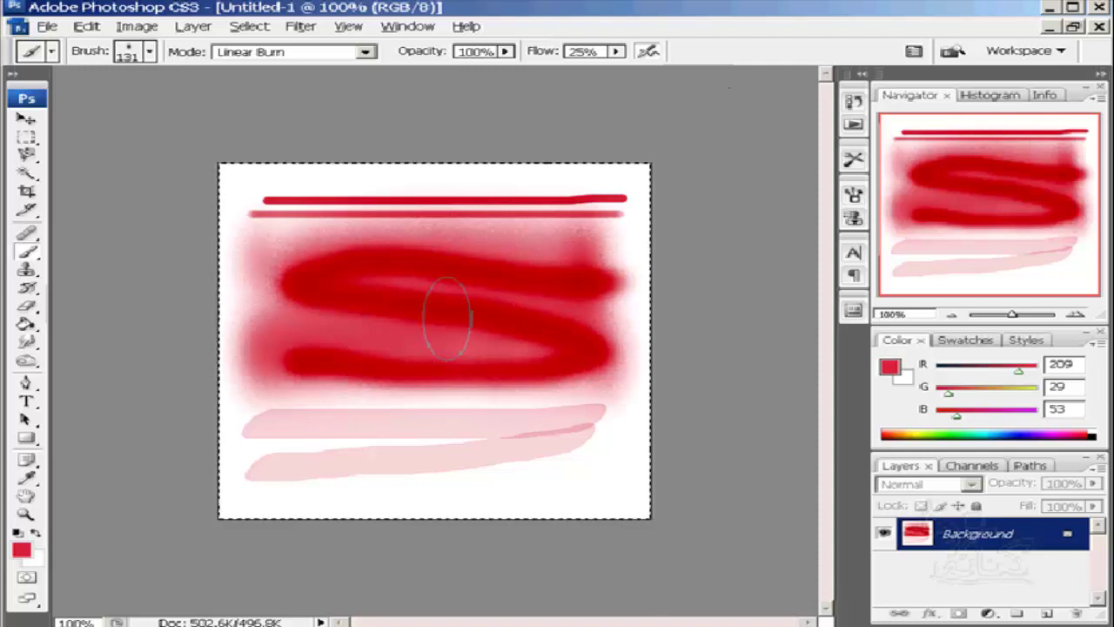
{"action": "key", "text": "Delete"}
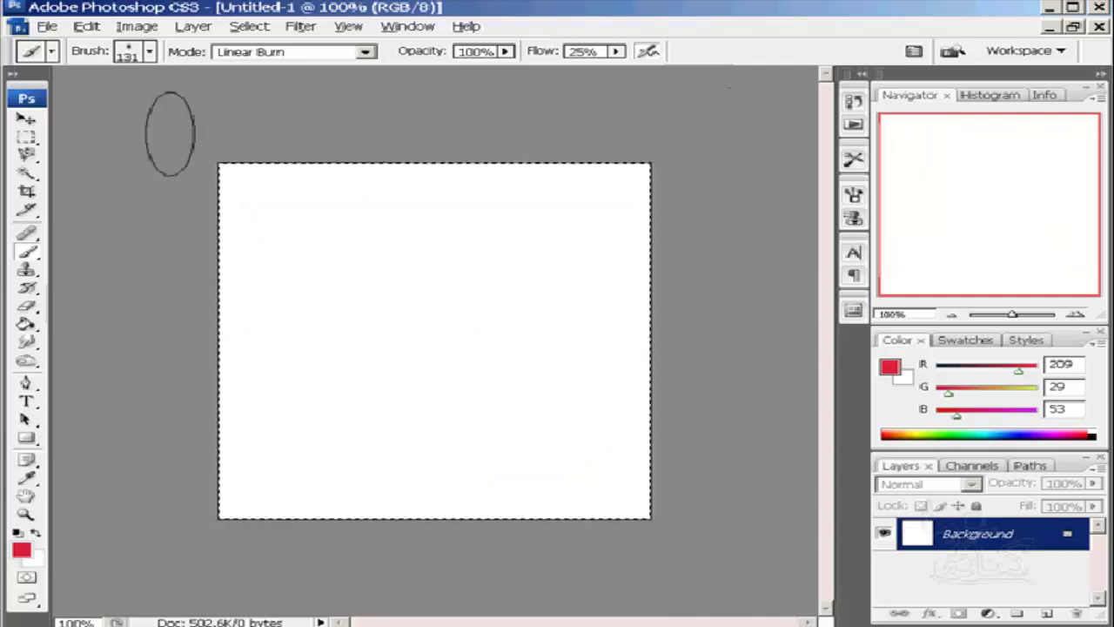
Choose the 112 px grass brush tip
{"action": "left_click", "coordinate": [150, 53]}
{"action": "scroll", "coordinate": [287, 375], "scroll_direction": "down", "scroll_amount": 10}
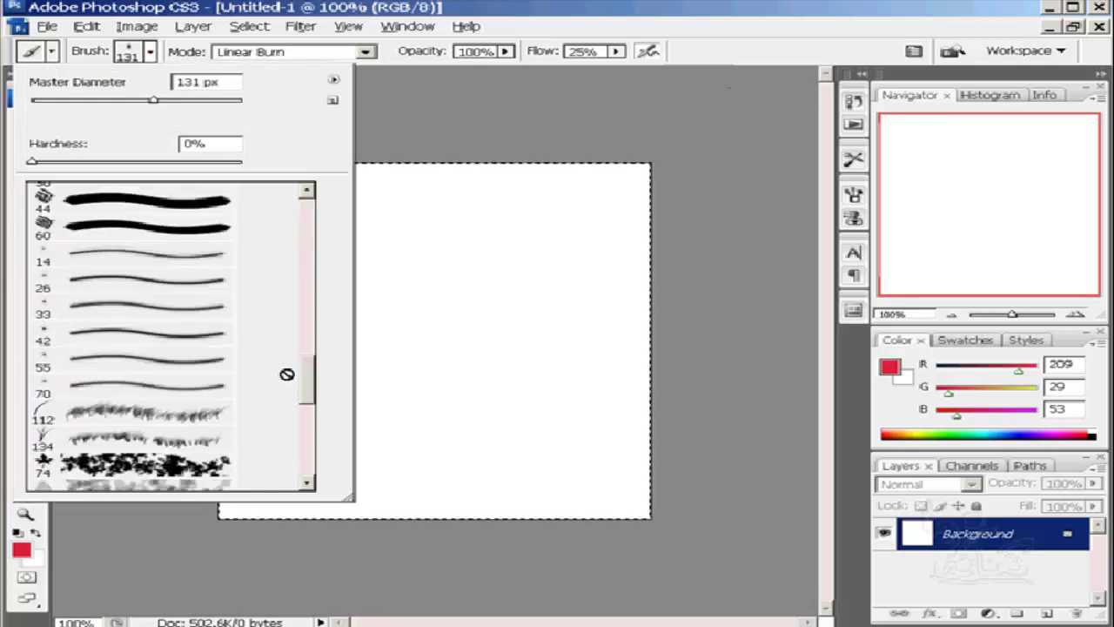
{"action": "scroll", "coordinate": [287, 374], "scroll_direction": "up", "scroll_amount": 1}
{"action": "left_click", "coordinate": [116, 437]}
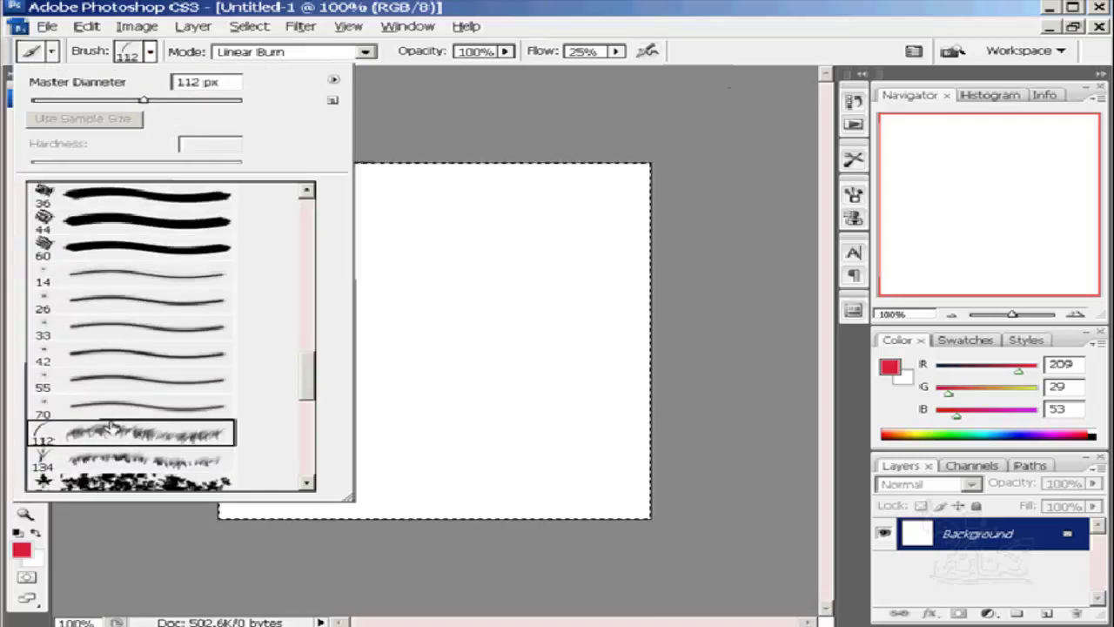
{"action": "left_click", "coordinate": [150, 52]}
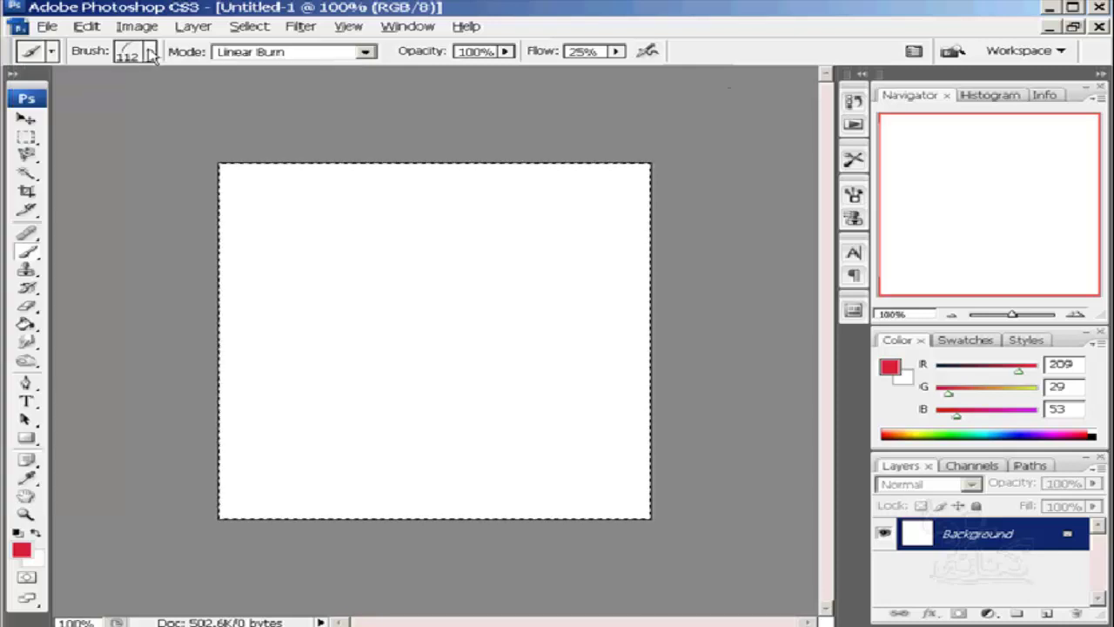
Paint trial grass strokes near the top, then delete them
{"action": "left_click_drag", "start_coordinate": [570, 196], "coordinate": [508, 281]}
{"action": "mouse_move", "coordinate": [582, 213]}
{"action": "left_mouse_down"}
{"action": "mouse_move", "coordinate": [554, 231]}
{"action": "mouse_move", "coordinate": [348, 238]}
{"action": "left_mouse_up"}
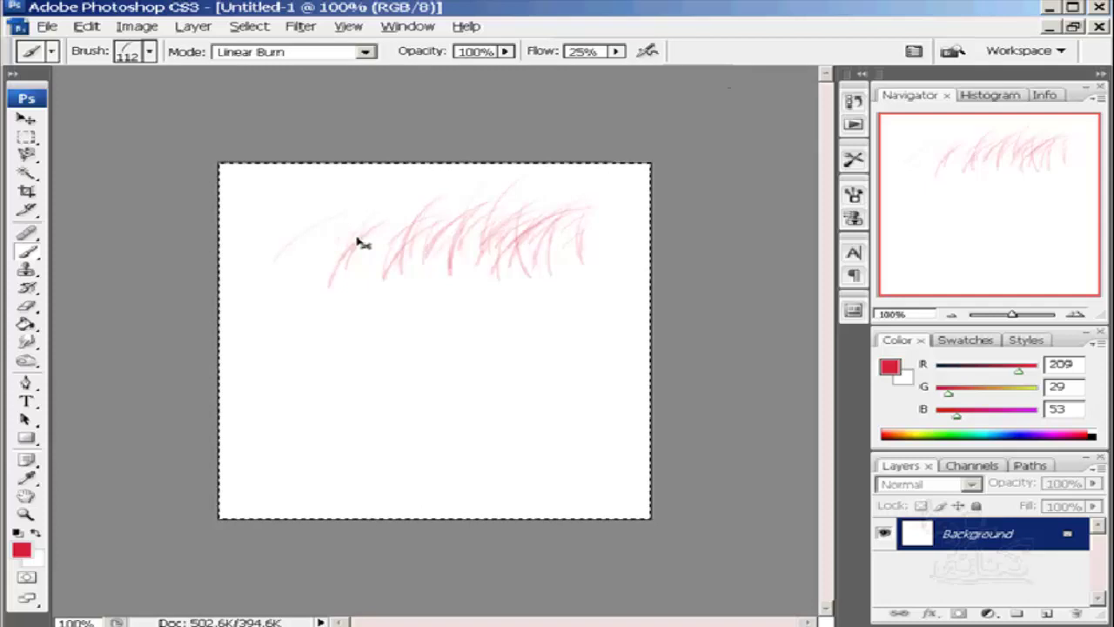
{"action": "key", "text": "Delete"}
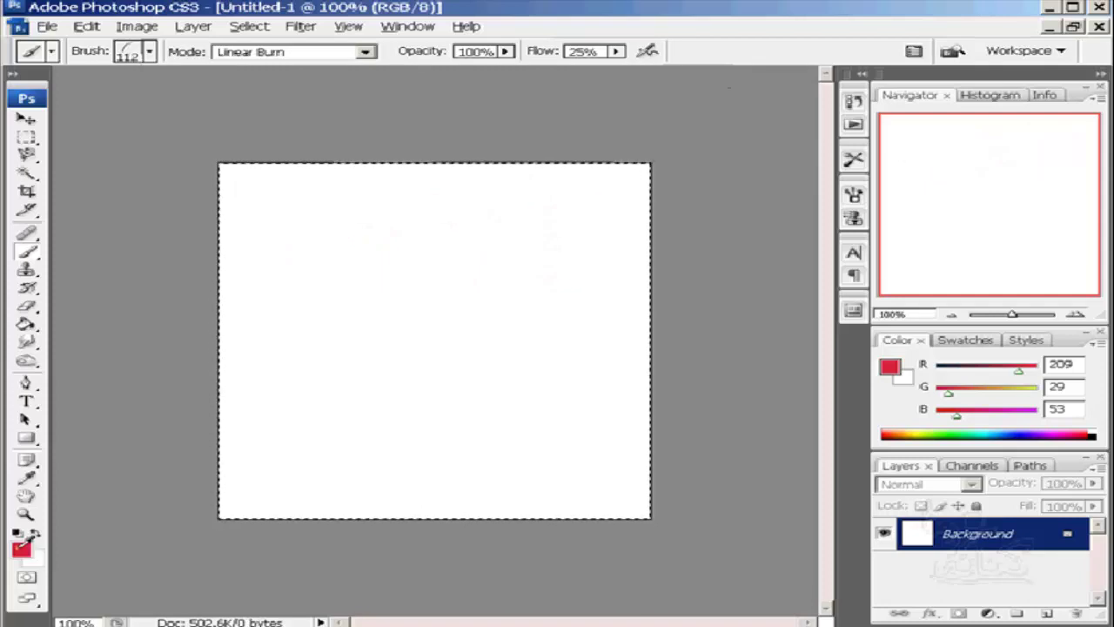
Change the foreground colour from red to green (R29 G209 B29)
{"action": "left_click", "coordinate": [20, 546]}
{"action": "left_click", "coordinate": [881, 374]}
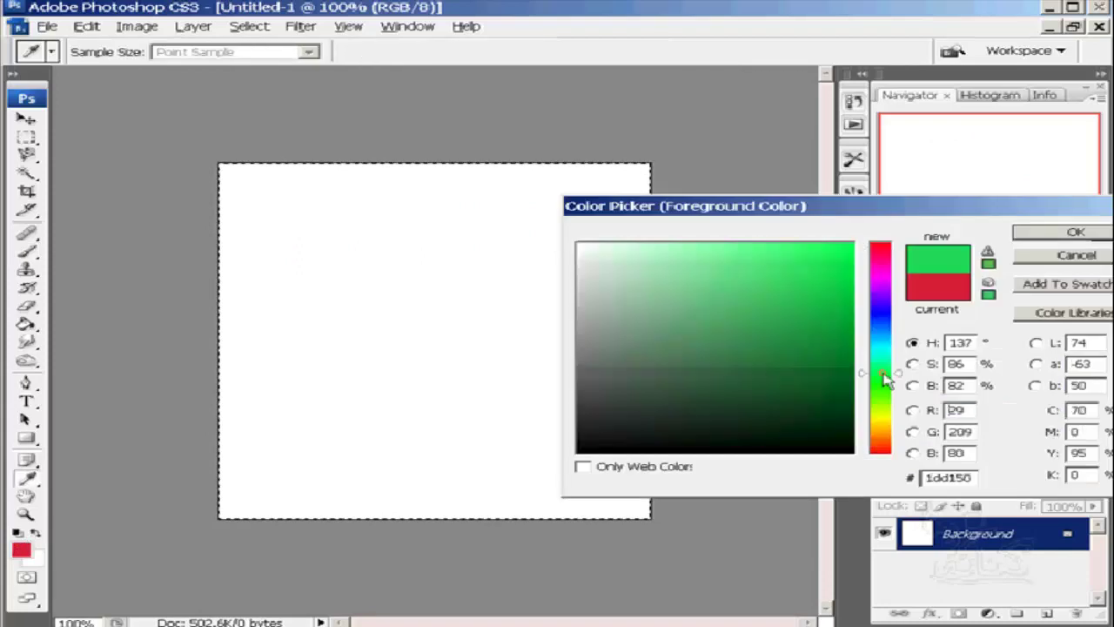
{"action": "left_click_drag", "start_coordinate": [885, 376], "coordinate": [883, 383]}
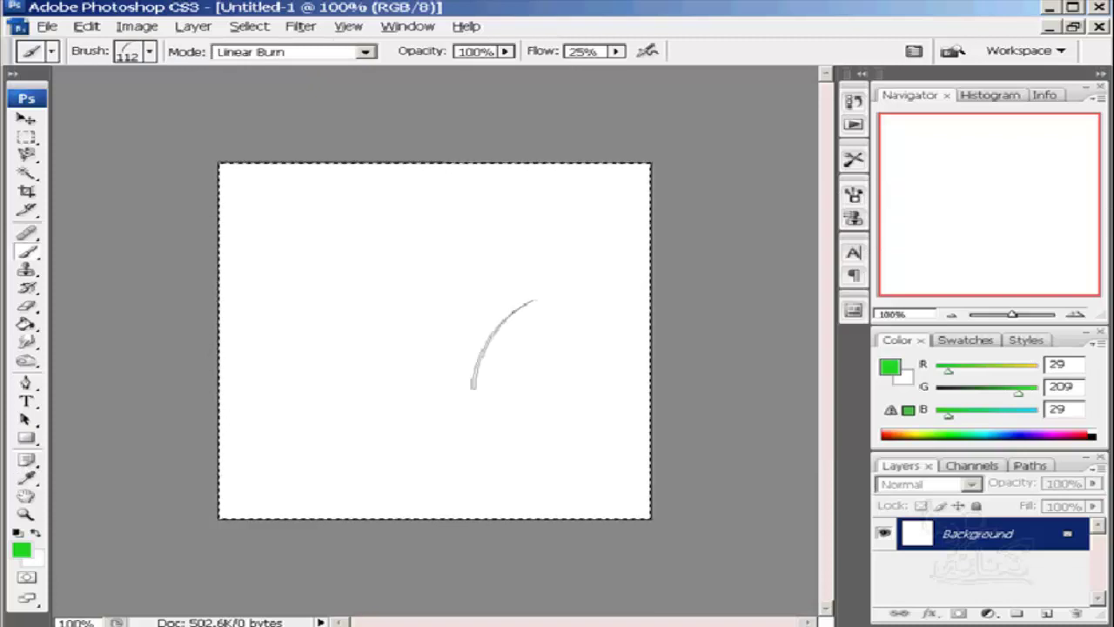
{"action": "key", "text": "ctrl+z"}
Shrink the brush to 53 px and paint a dense band of green grass across the top
{"action": "left_click", "coordinate": [149, 54]}
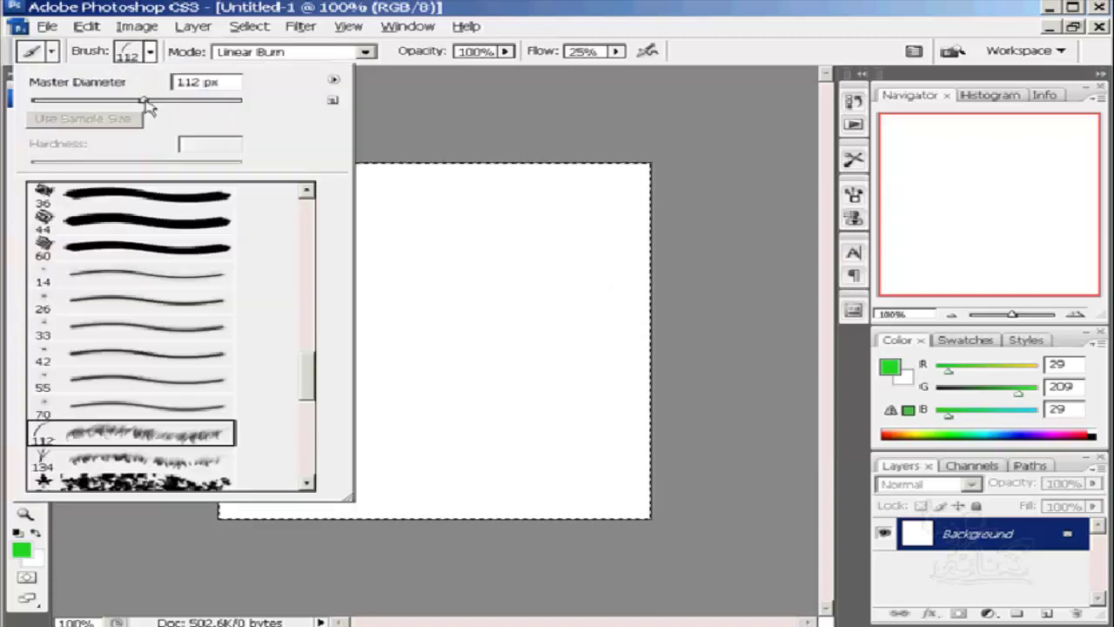
{"action": "mouse_move", "coordinate": [146, 101]}
{"action": "left_mouse_down"}
{"action": "mouse_move", "coordinate": [68, 101]}
{"action": "mouse_move", "coordinate": [88, 101]}
{"action": "left_mouse_up"}
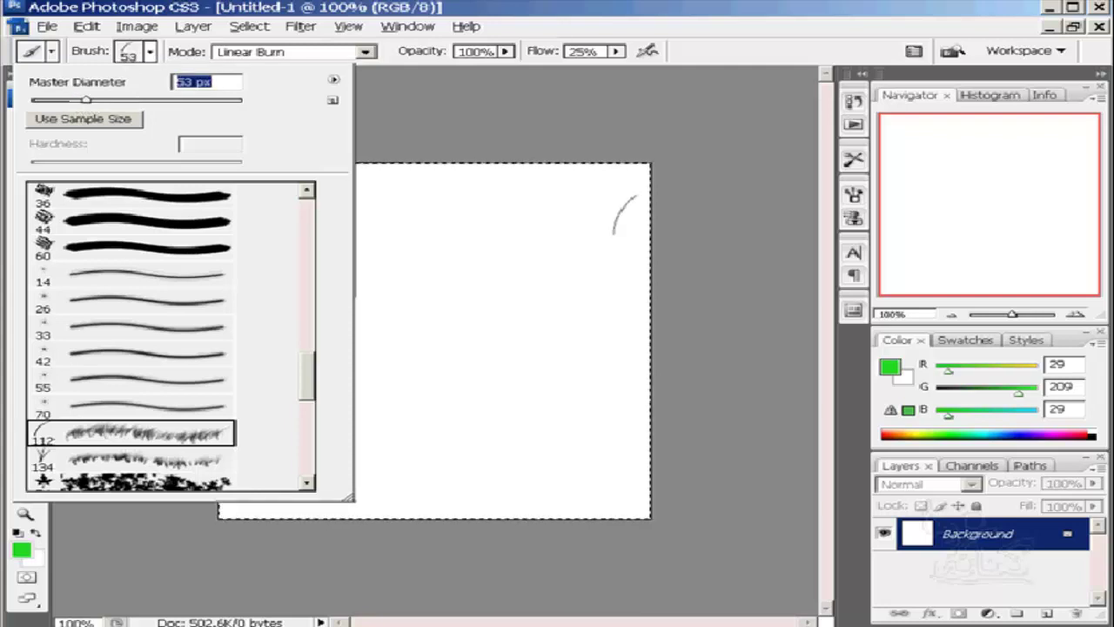
{"action": "left_click_drag", "start_coordinate": [627, 206], "coordinate": [261, 209]}
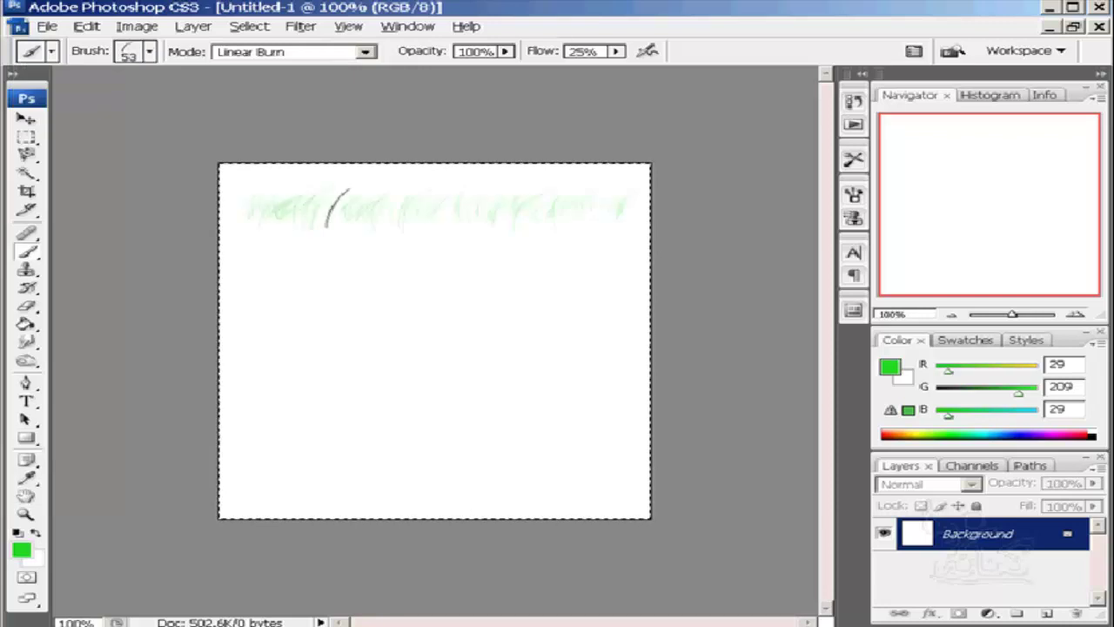
{"action": "mouse_move", "coordinate": [338, 208]}
{"action": "left_mouse_down"}
{"action": "mouse_move", "coordinate": [603, 217]}
{"action": "mouse_move", "coordinate": [299, 217]}
{"action": "mouse_move", "coordinate": [481, 217]}
{"action": "mouse_move", "coordinate": [388, 212]}
{"action": "mouse_move", "coordinate": [578, 237]}
{"action": "left_mouse_up"}
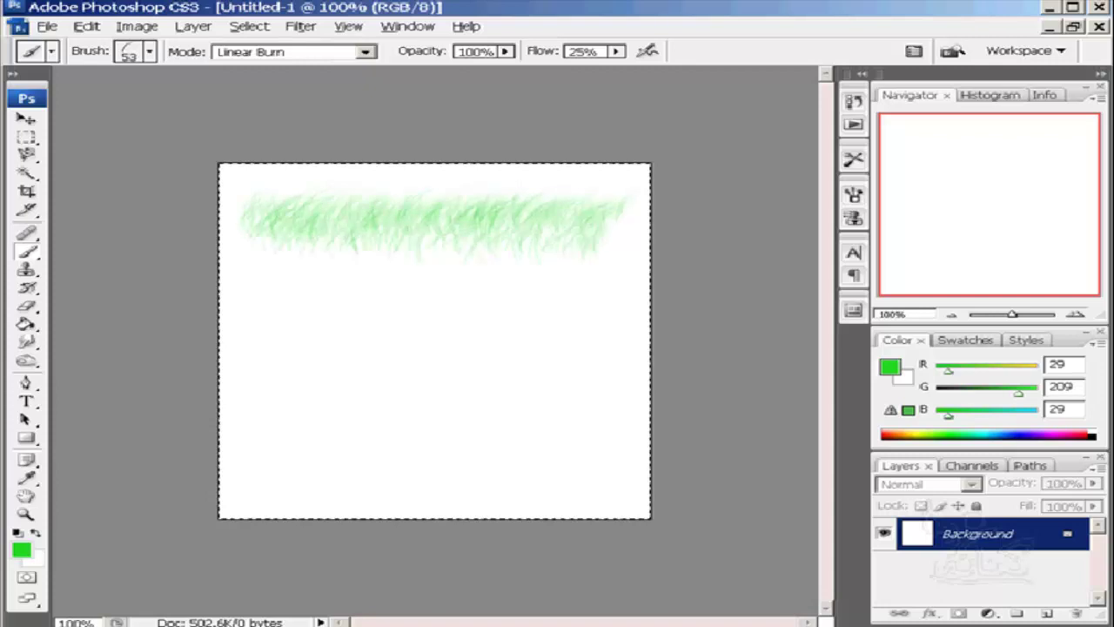
{"action": "left_click_drag", "start_coordinate": [566, 244], "coordinate": [262, 248]}
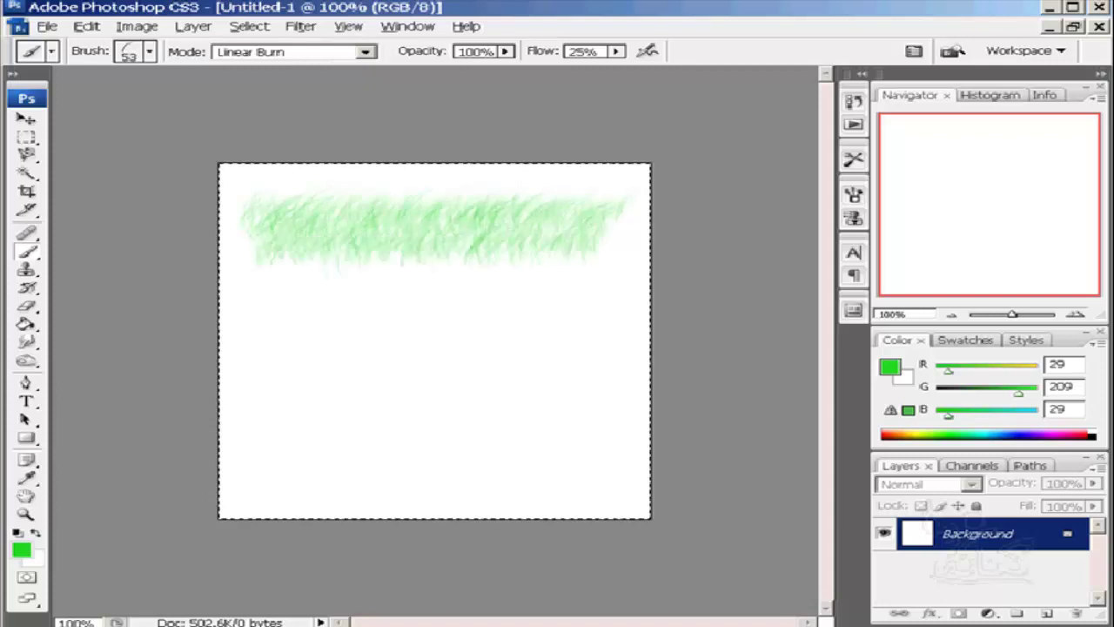
{"action": "mouse_move", "coordinate": [566, 248]}
{"action": "left_mouse_down"}
{"action": "mouse_move", "coordinate": [273, 257]}
{"action": "mouse_move", "coordinate": [609, 262]}
{"action": "mouse_move", "coordinate": [262, 263]}
{"action": "left_mouse_up"}
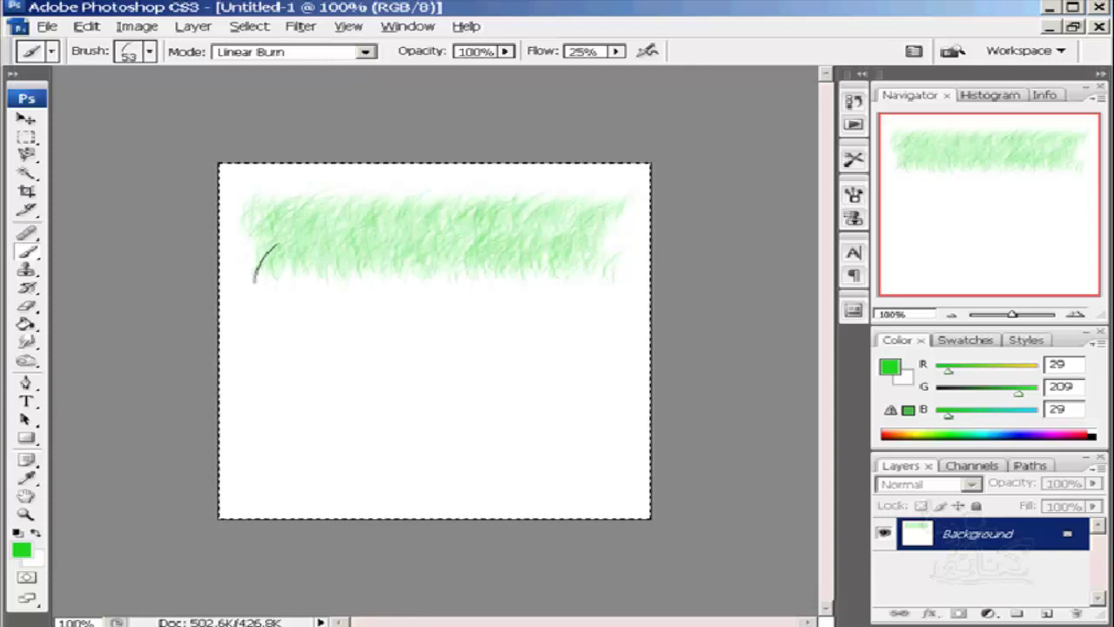
Save the green grass brush, colour included, as the tool preset 'Brush Tool Dune Grass 1'
{"action": "left_click", "coordinate": [52, 52]}
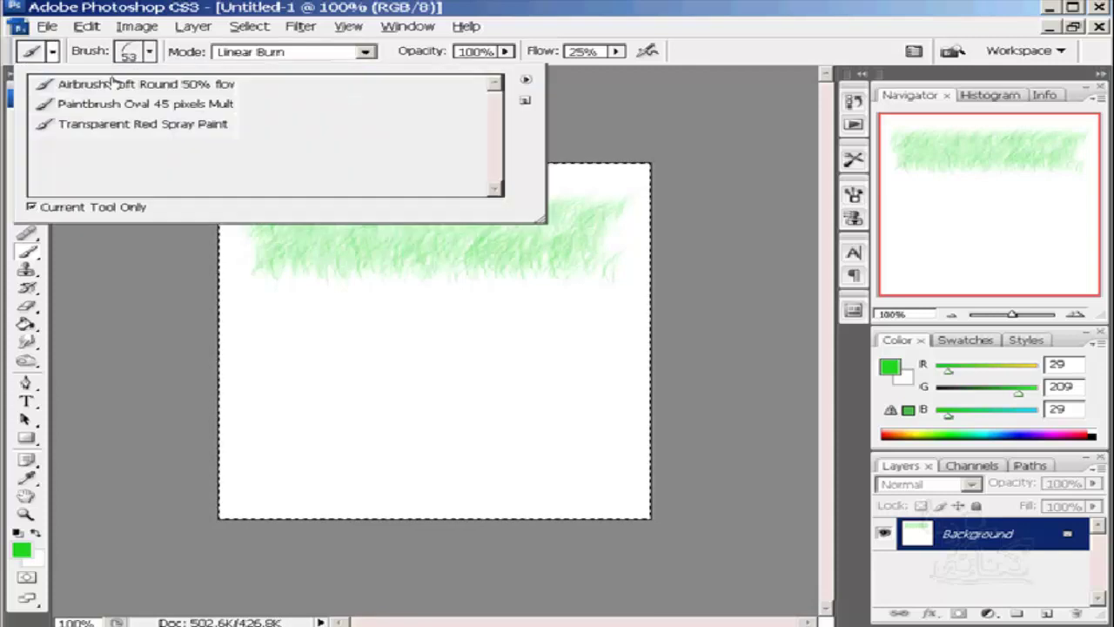
{"action": "left_click", "coordinate": [527, 102]}
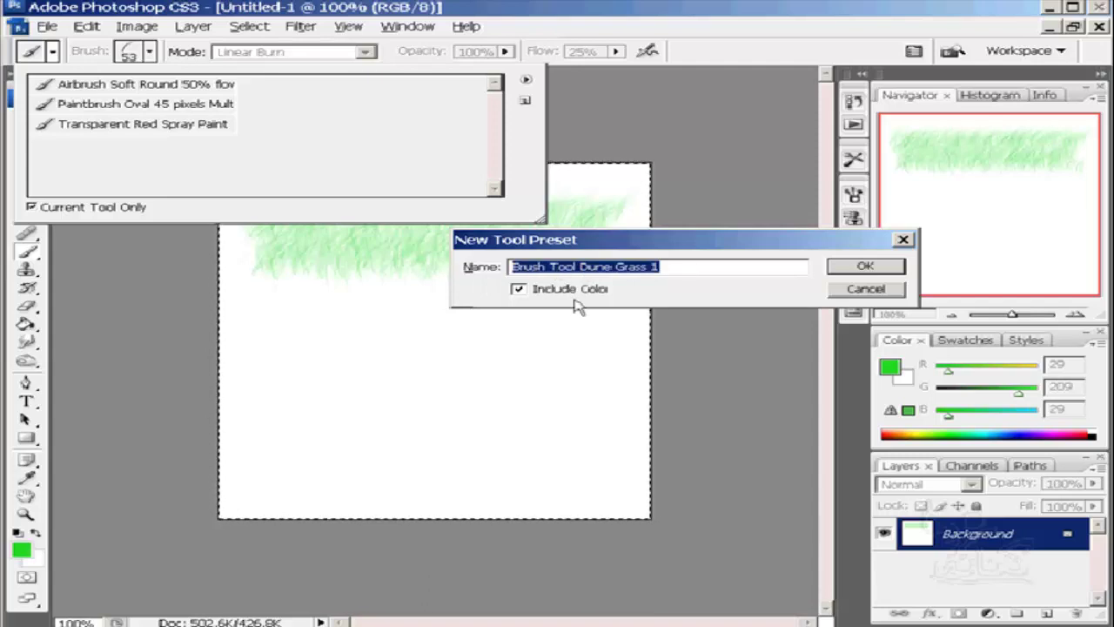
{"action": "left_click", "coordinate": [837, 268]}
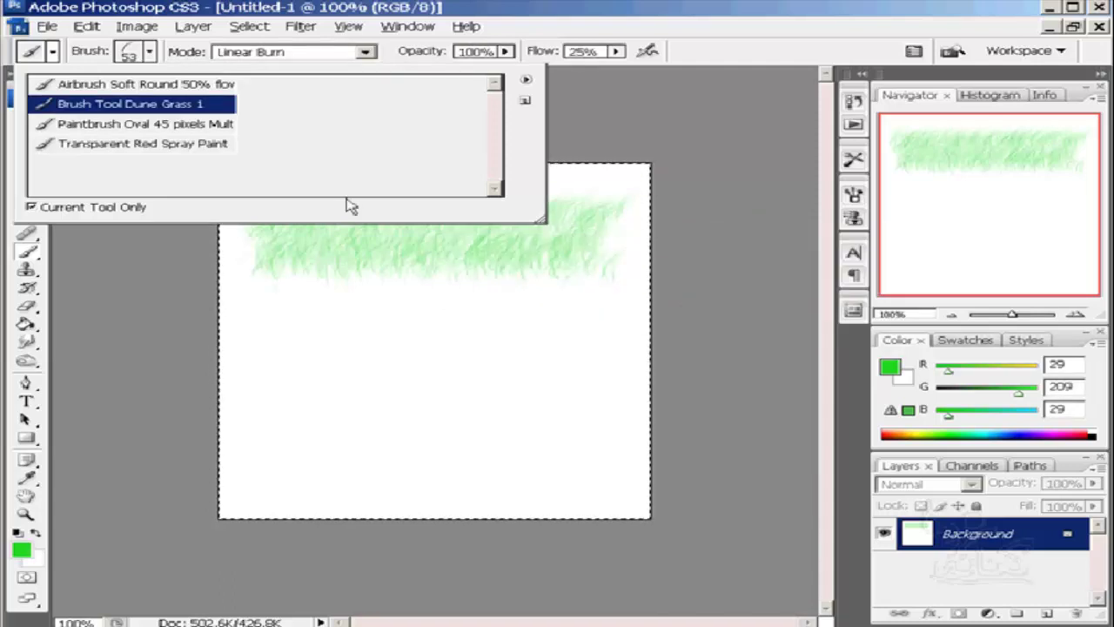
{"action": "left_click", "coordinate": [42, 54]}
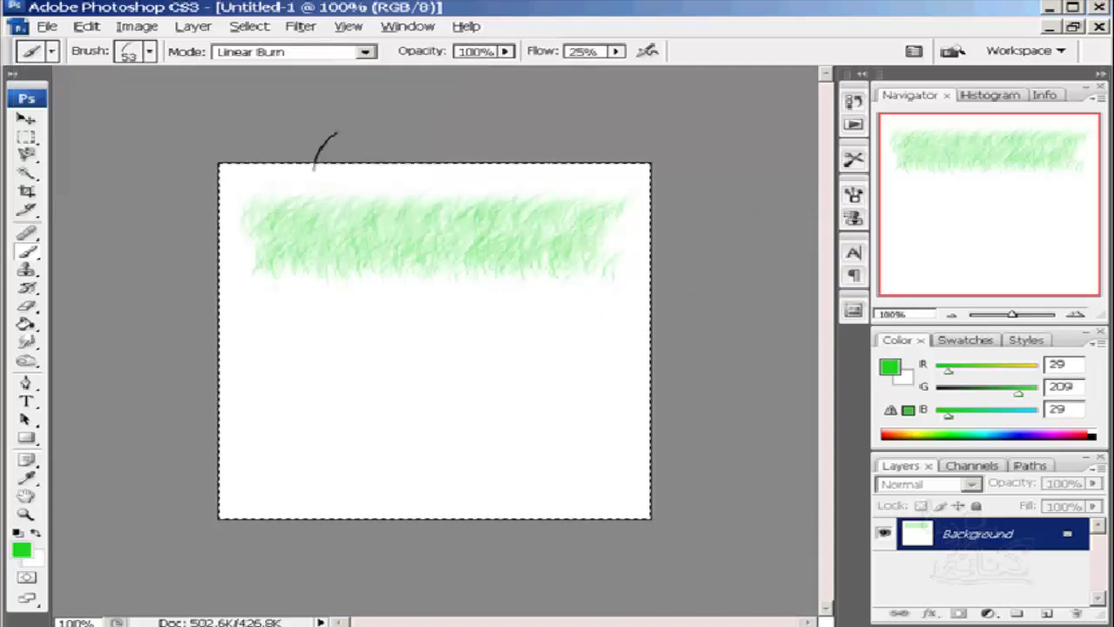
Set flow to 100% and paint a darker grass row below the first band
{"action": "left_click", "coordinate": [615, 53]}
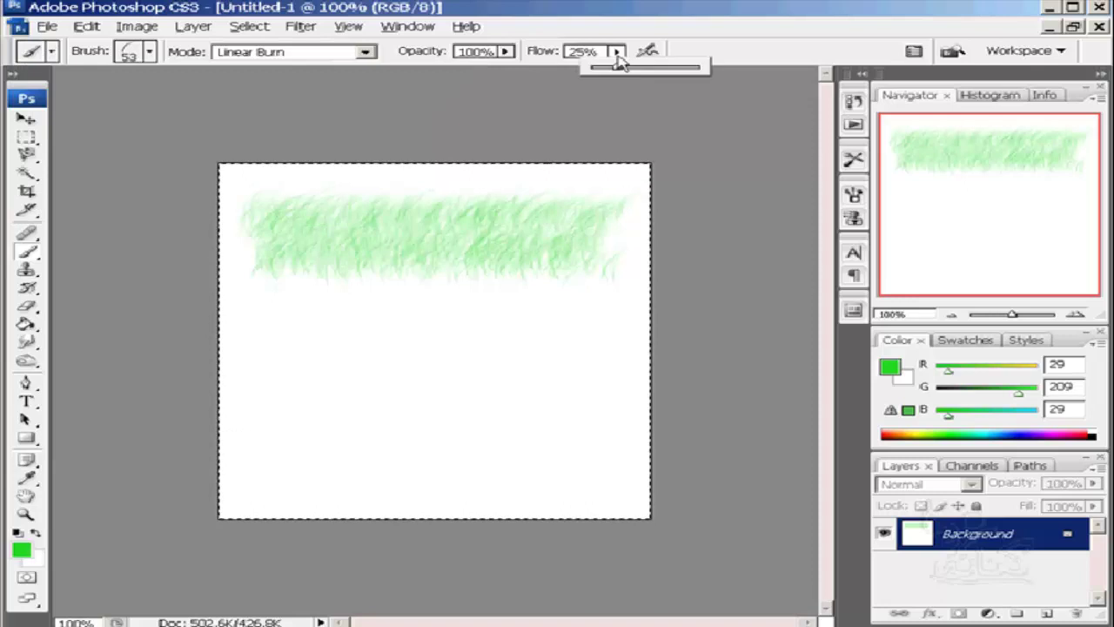
{"action": "left_click_drag", "start_coordinate": [616, 59], "coordinate": [714, 73]}
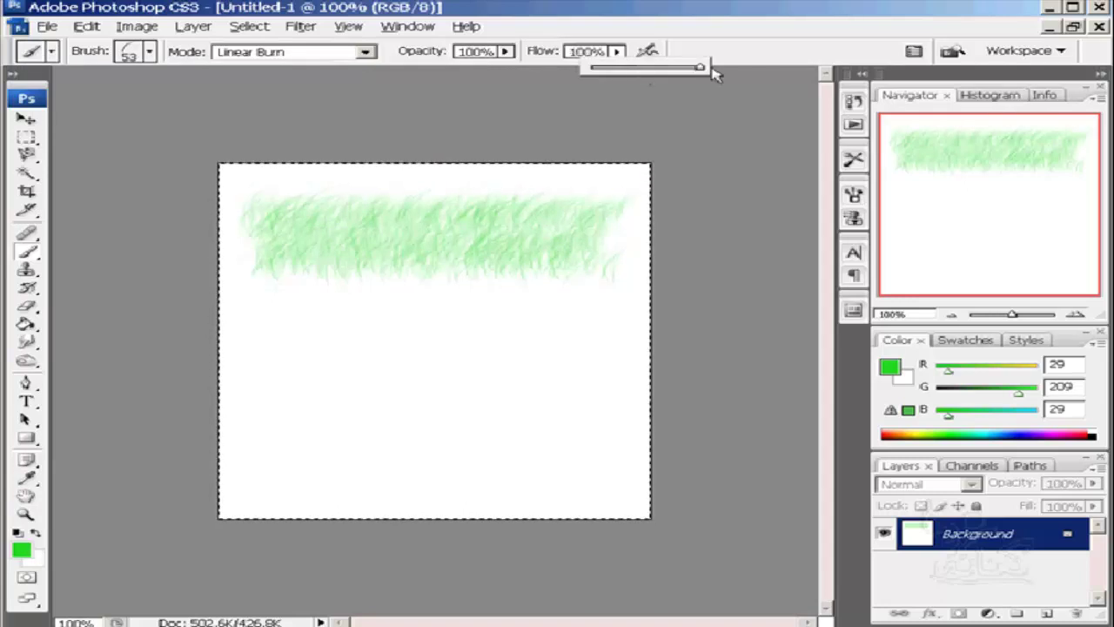
{"action": "left_click", "coordinate": [615, 54]}
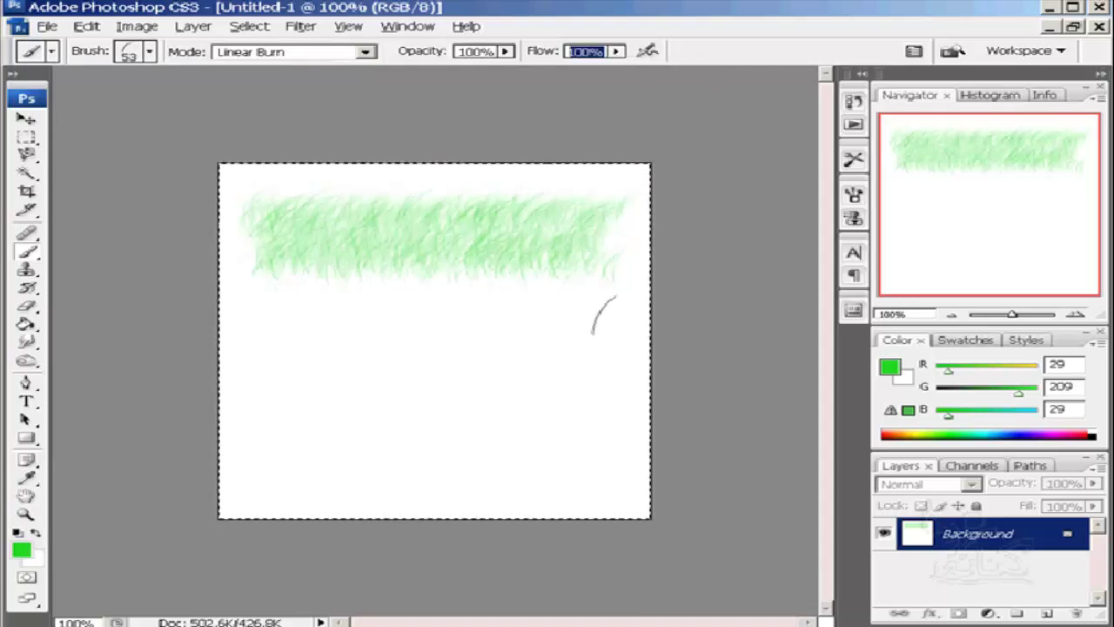
{"action": "mouse_move", "coordinate": [604, 315]}
{"action": "left_mouse_down"}
{"action": "mouse_move", "coordinate": [319, 311]}
{"action": "mouse_move", "coordinate": [594, 309]}
{"action": "left_mouse_up"}
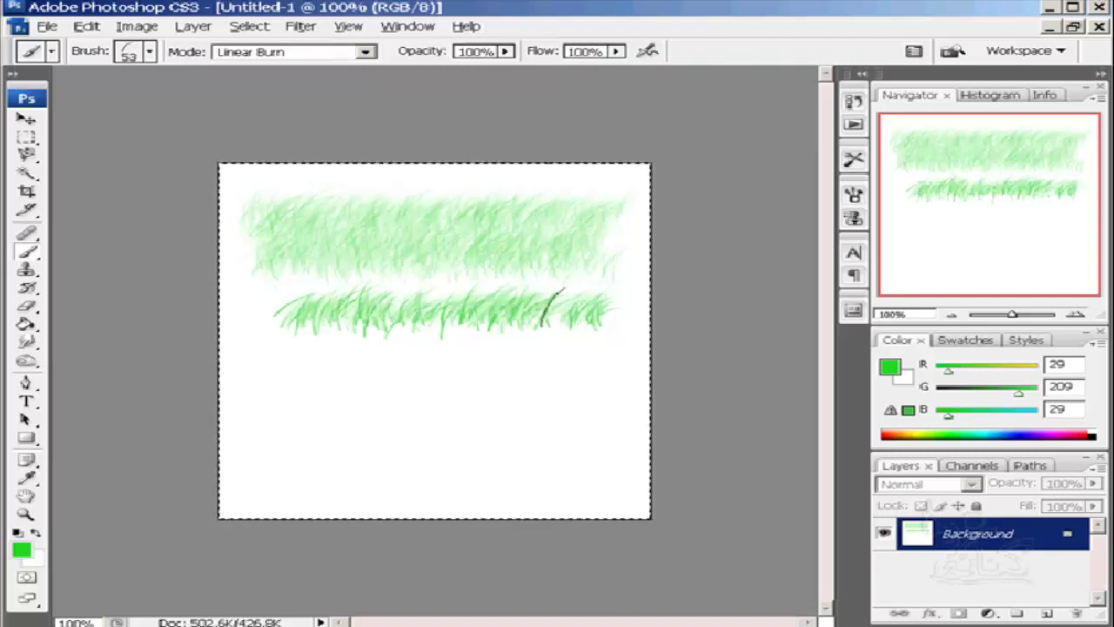
Reapply the Brush Tool Dune Grass 1 preset and paint a lighter grass row lower down
{"action": "left_click", "coordinate": [51, 51]}
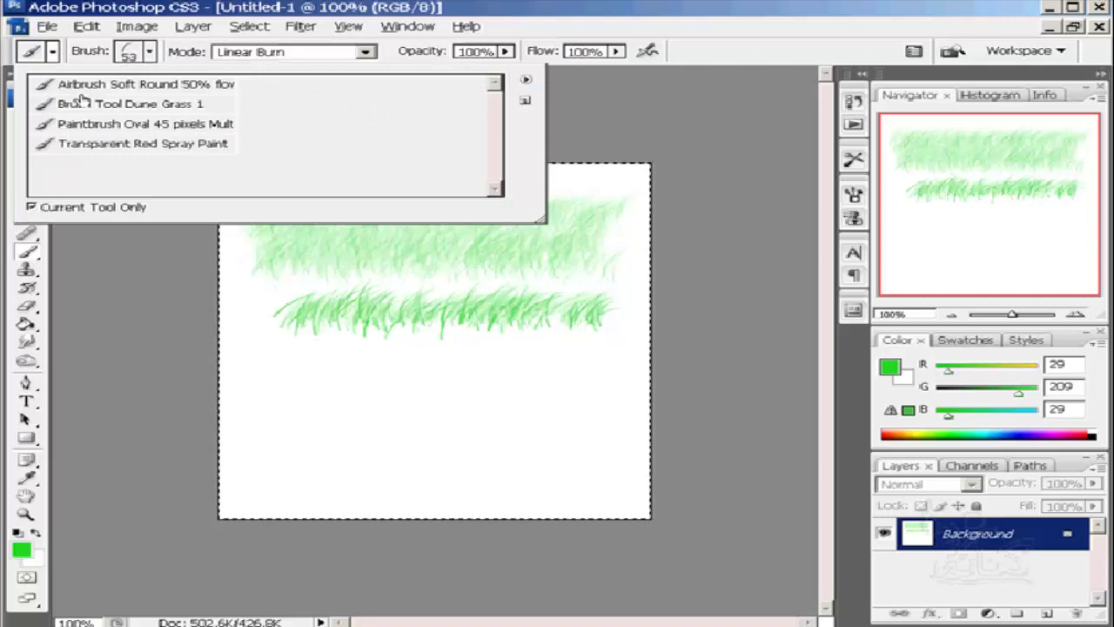
{"action": "left_click", "coordinate": [120, 107]}
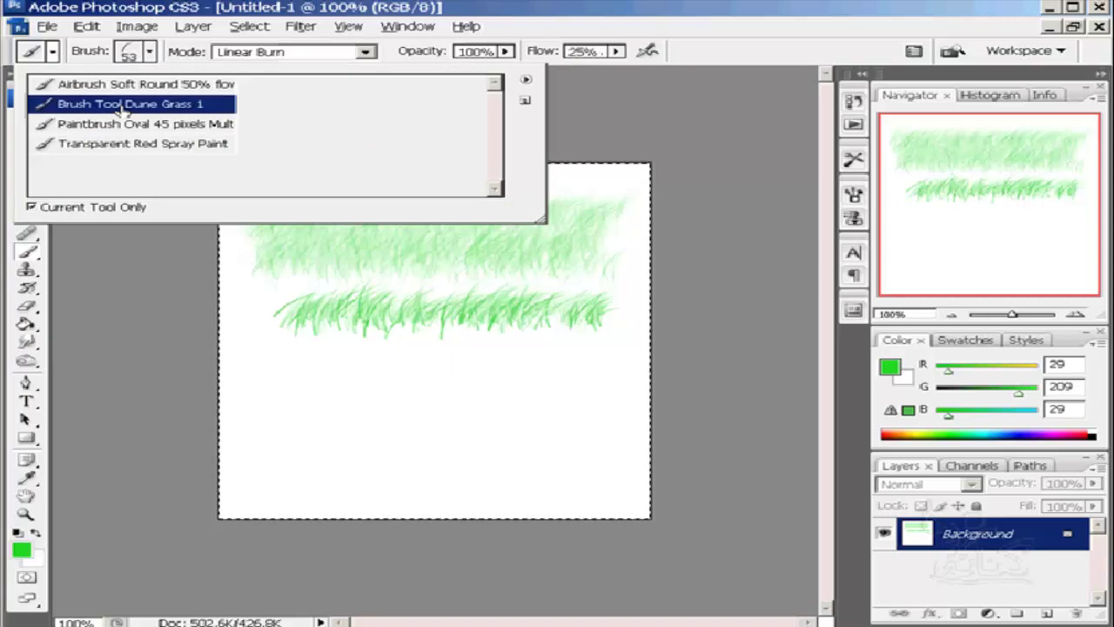
{"action": "left_click", "coordinate": [535, 366]}
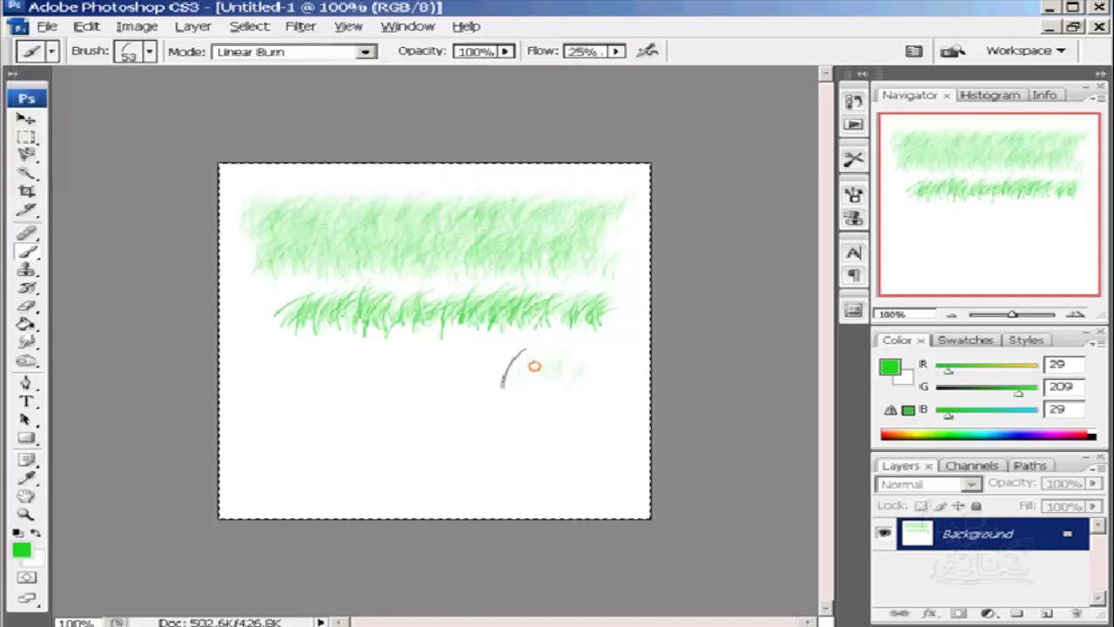
{"action": "mouse_move", "coordinate": [514, 368]}
{"action": "left_mouse_down"}
{"action": "mouse_move", "coordinate": [572, 374]}
{"action": "mouse_move", "coordinate": [333, 393]}
{"action": "mouse_move", "coordinate": [588, 392]}
{"action": "left_mouse_up"}
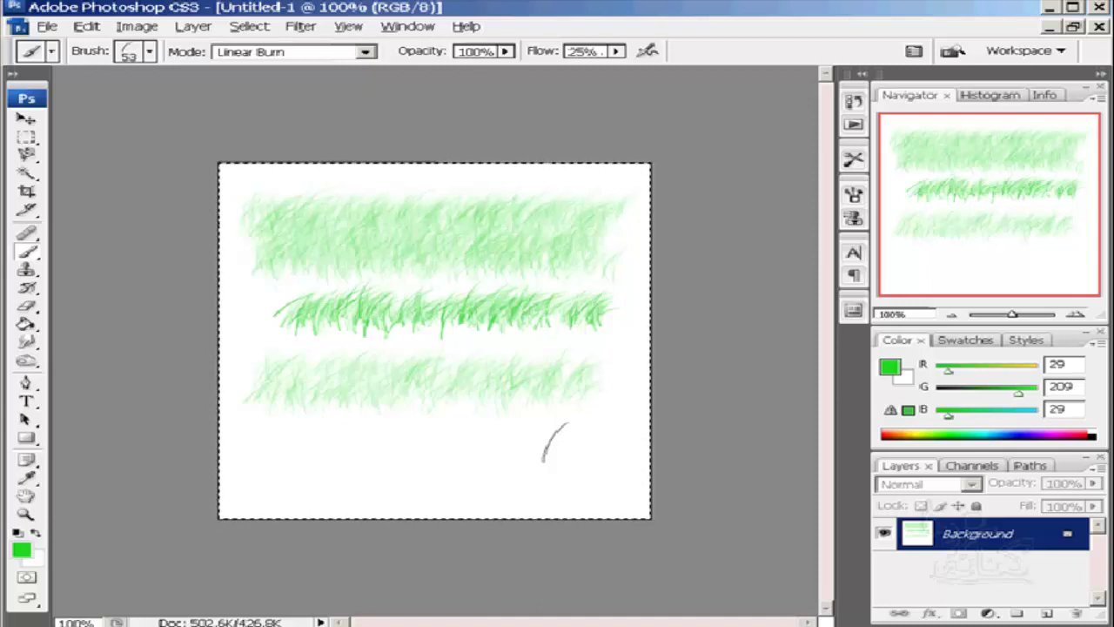
Clear the grass from the canvas and try a freehand rectangular marquee selection
{"action": "key", "text": "Delete"}
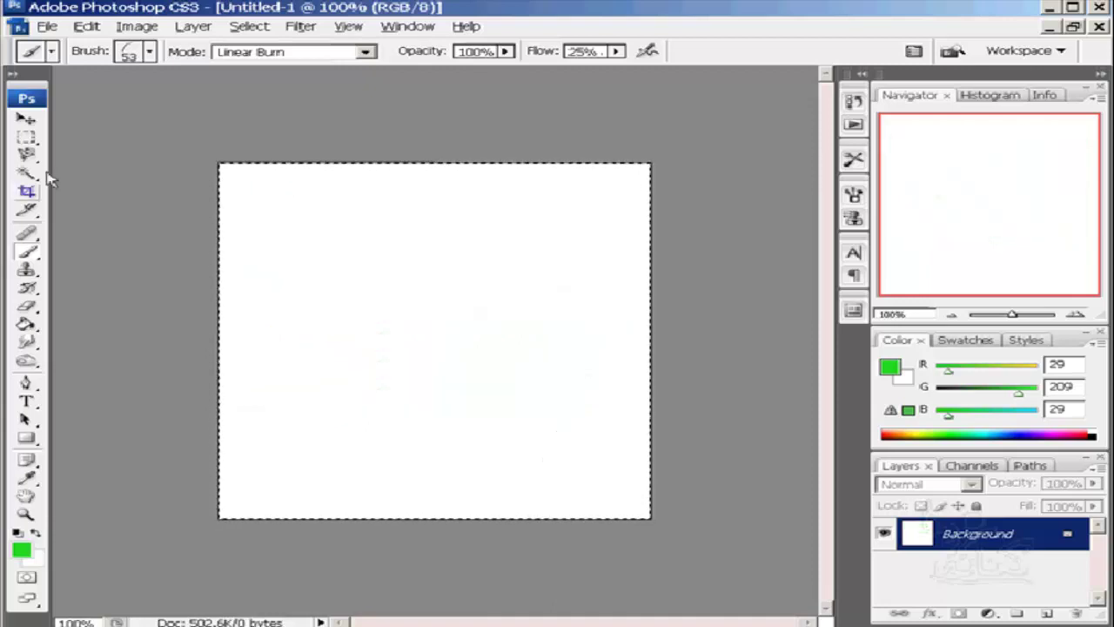
{"action": "key", "text": "m"}
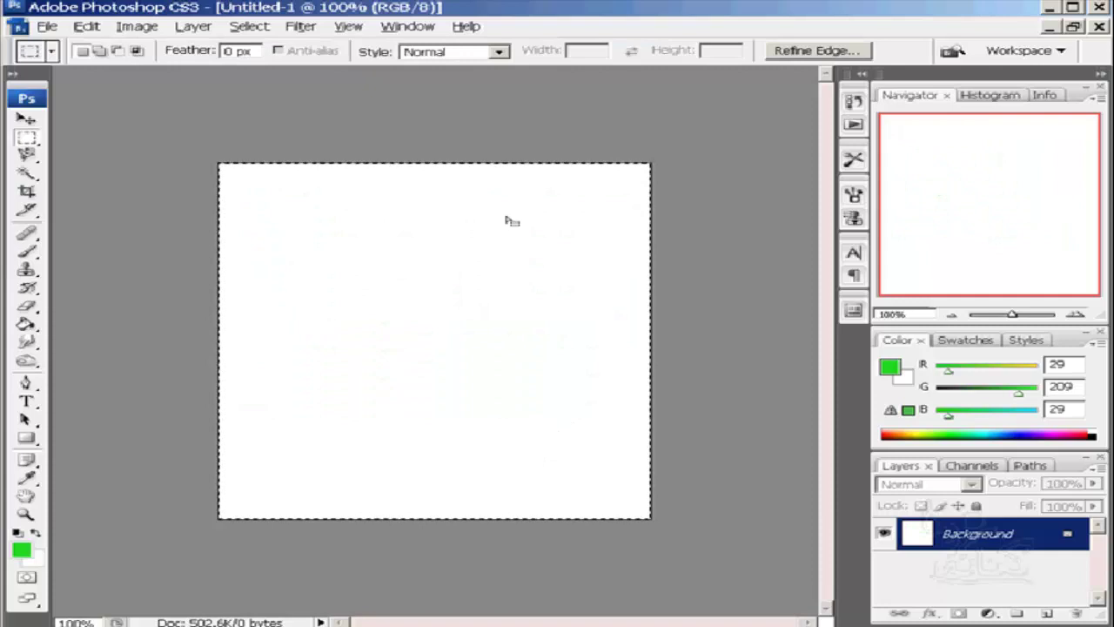
{"action": "mouse_move", "coordinate": [515, 201]}
{"action": "left_mouse_down"}
{"action": "mouse_move", "coordinate": [453, 231]}
{"action": "mouse_move", "coordinate": [327, 328]}
{"action": "left_mouse_up"}
{"action": "left_click", "coordinate": [279, 206]}
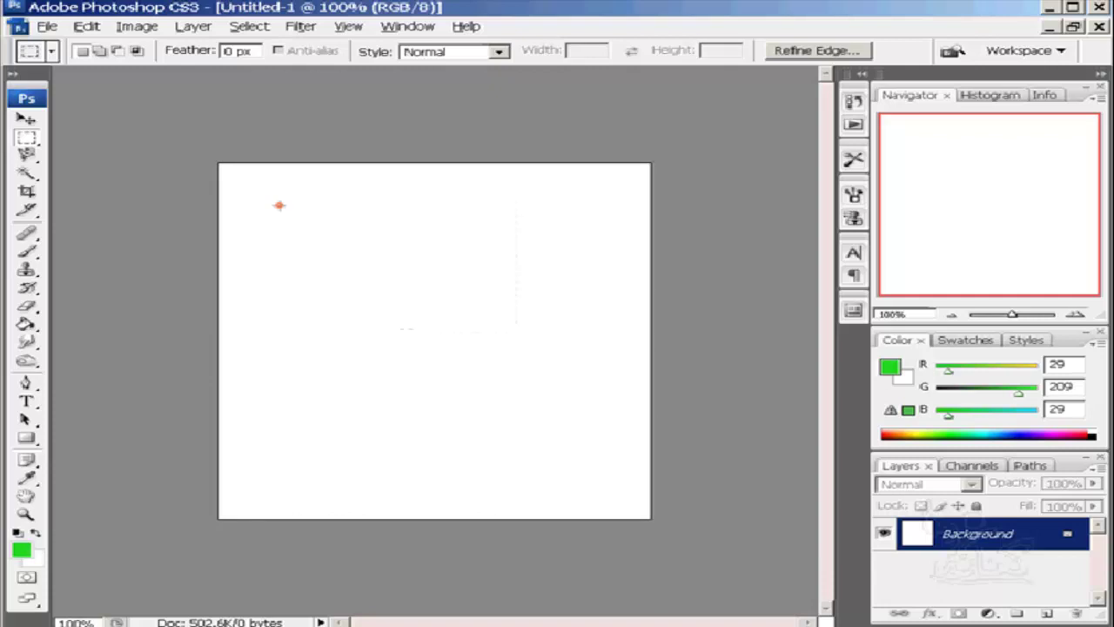
Set the marquee style to Fixed Size 50 x 50 px and place a square selection
{"action": "left_click", "coordinate": [497, 54]}
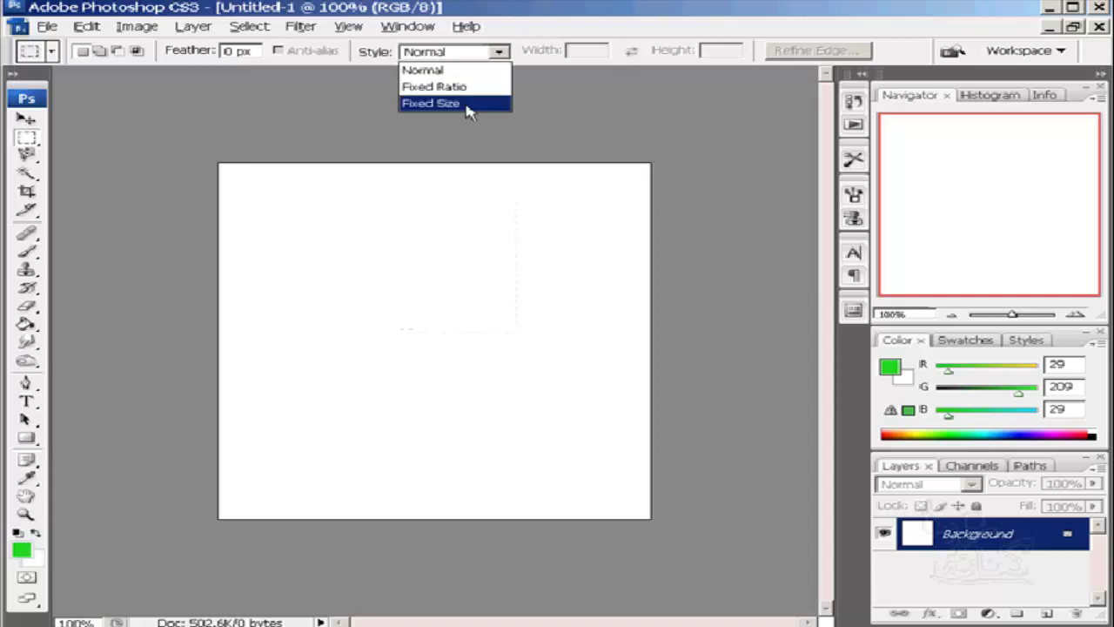
{"action": "left_click", "coordinate": [469, 104]}
{"action": "left_click", "coordinate": [595, 51]}
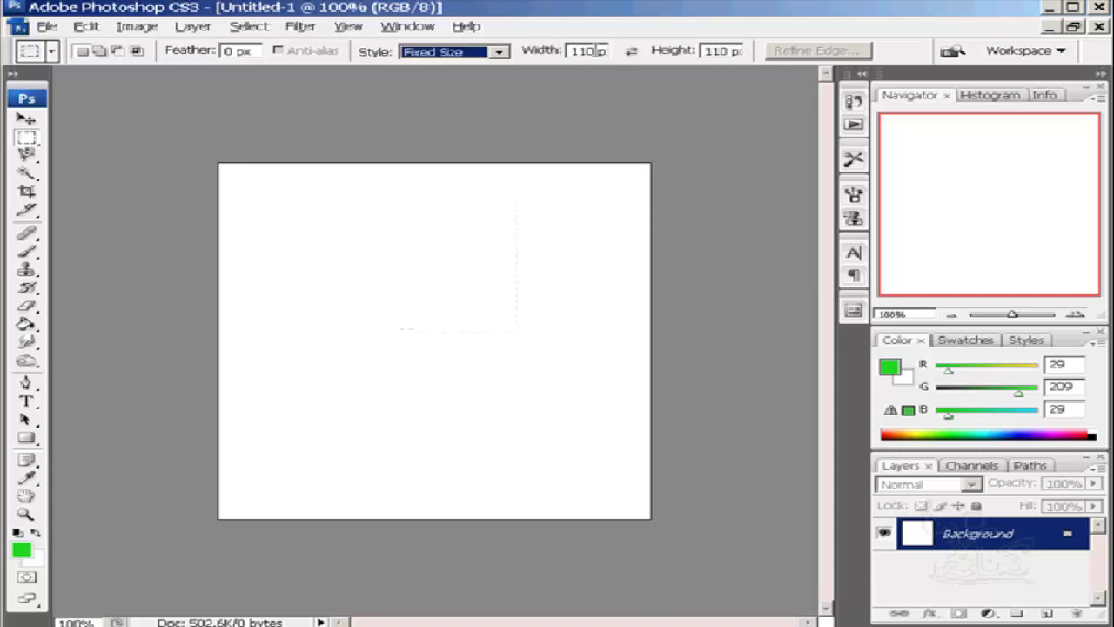
{"action": "left_click_drag", "start_coordinate": [595, 51], "coordinate": [567, 54]}
{"action": "type", "text": "50"}
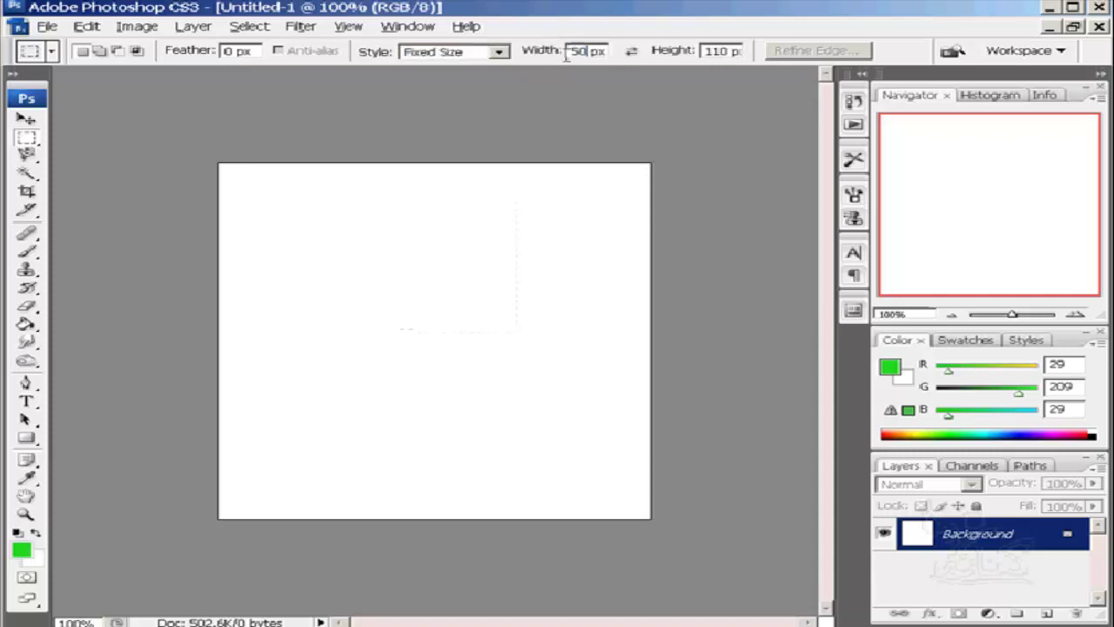
{"action": "left_click_drag", "start_coordinate": [731, 52], "coordinate": [688, 54]}
{"action": "type", "text": "50"}
{"action": "left_click", "coordinate": [348, 310]}
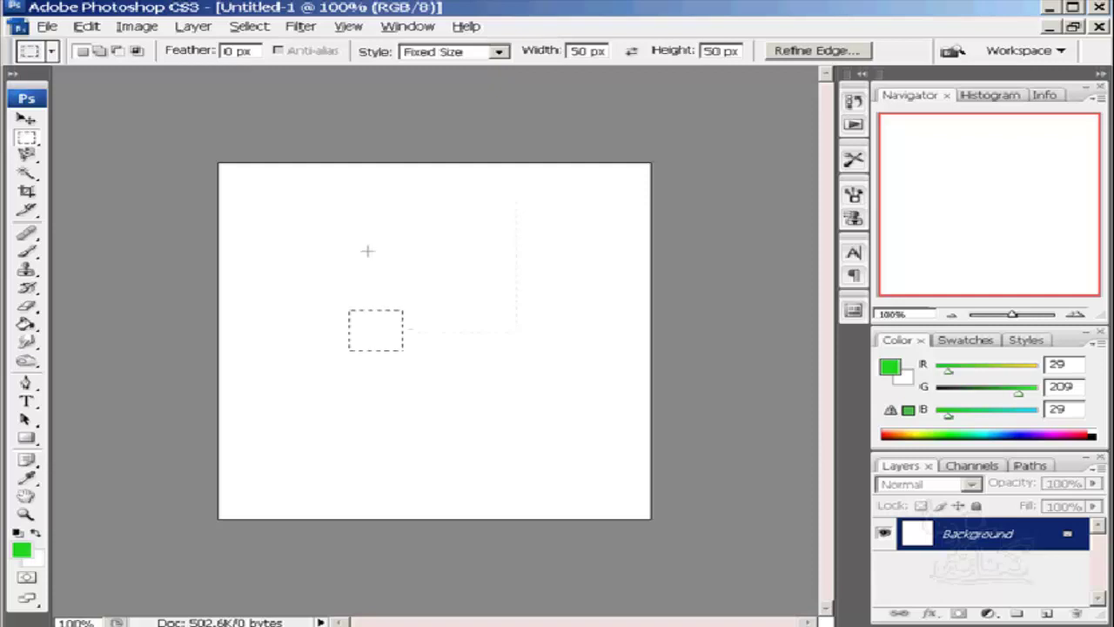
Save the fixed 50x50 marquee settings as a new tool preset named 'Rectangular Marquee 50x50'
{"action": "left_click", "coordinate": [53, 53]}
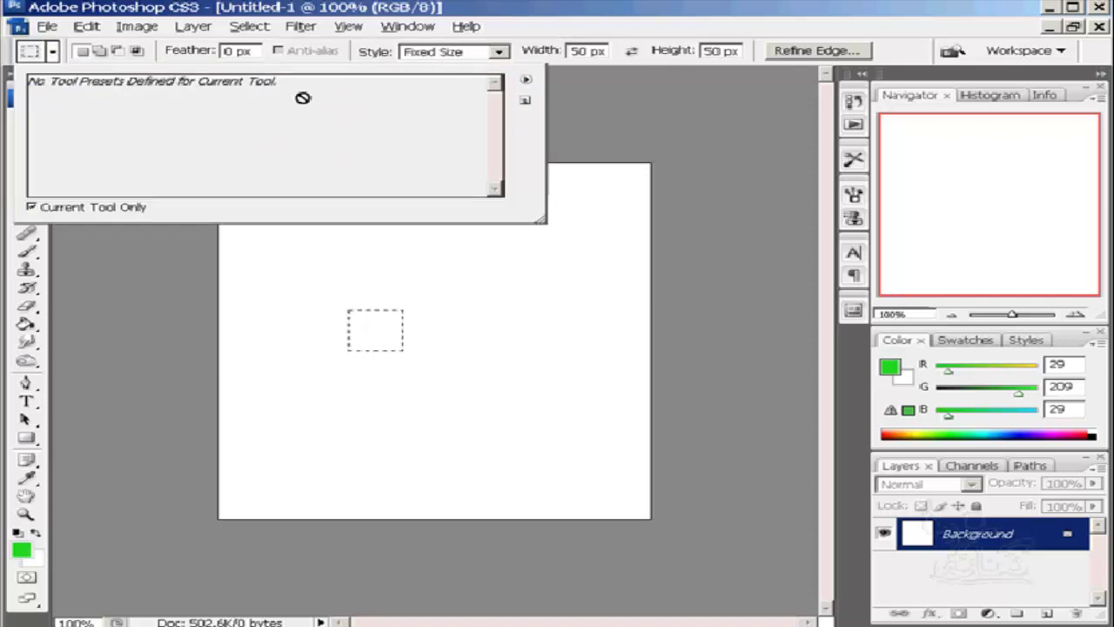
{"action": "left_click", "coordinate": [525, 103]}
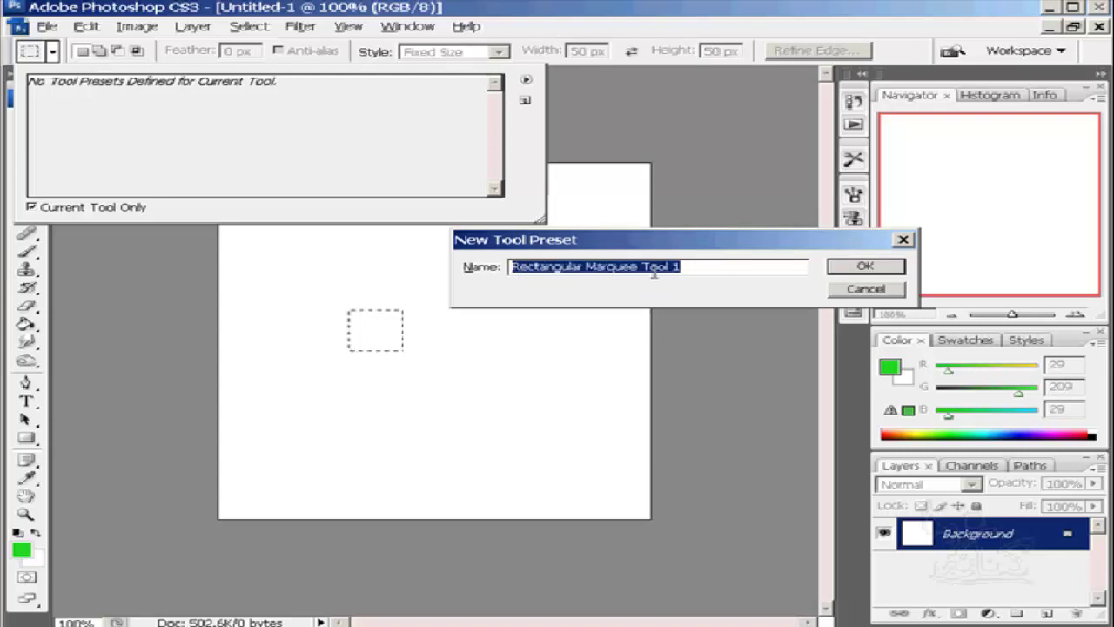
{"action": "left_click_drag", "start_coordinate": [643, 266], "coordinate": [725, 267]}
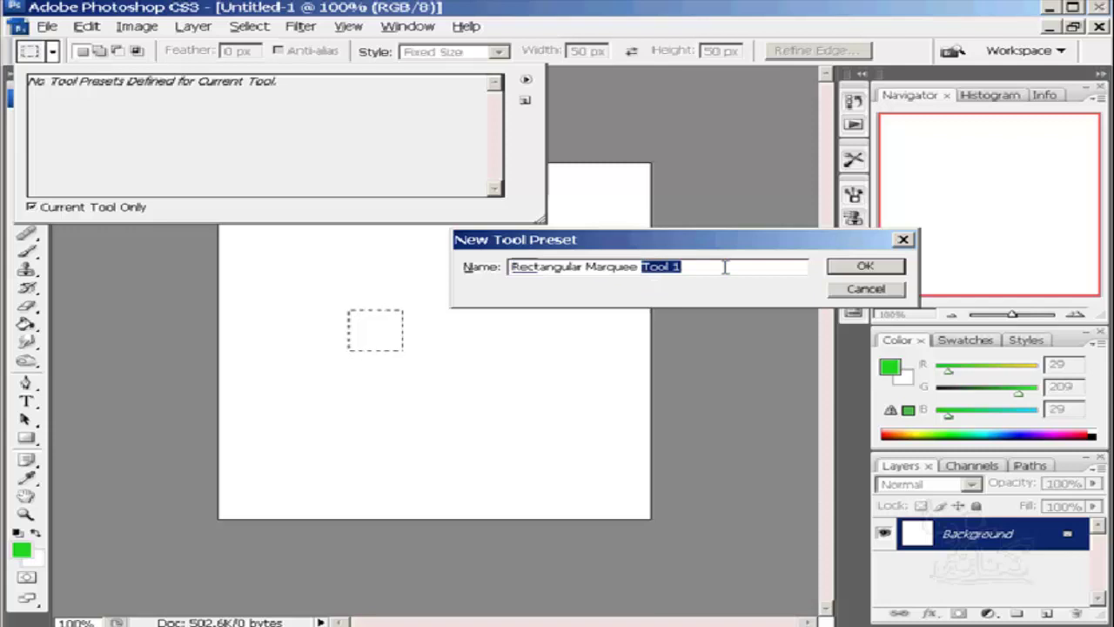
{"action": "key", "text": "BackSpace"}
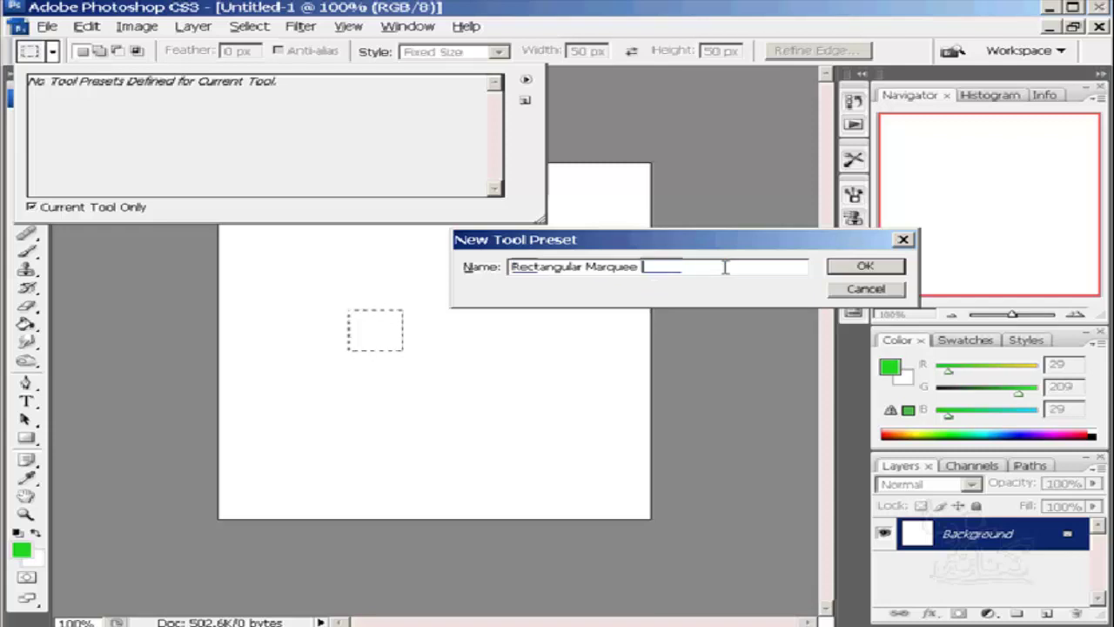
{"action": "type", "text": "50"}
{"action": "type", "text": "x"}
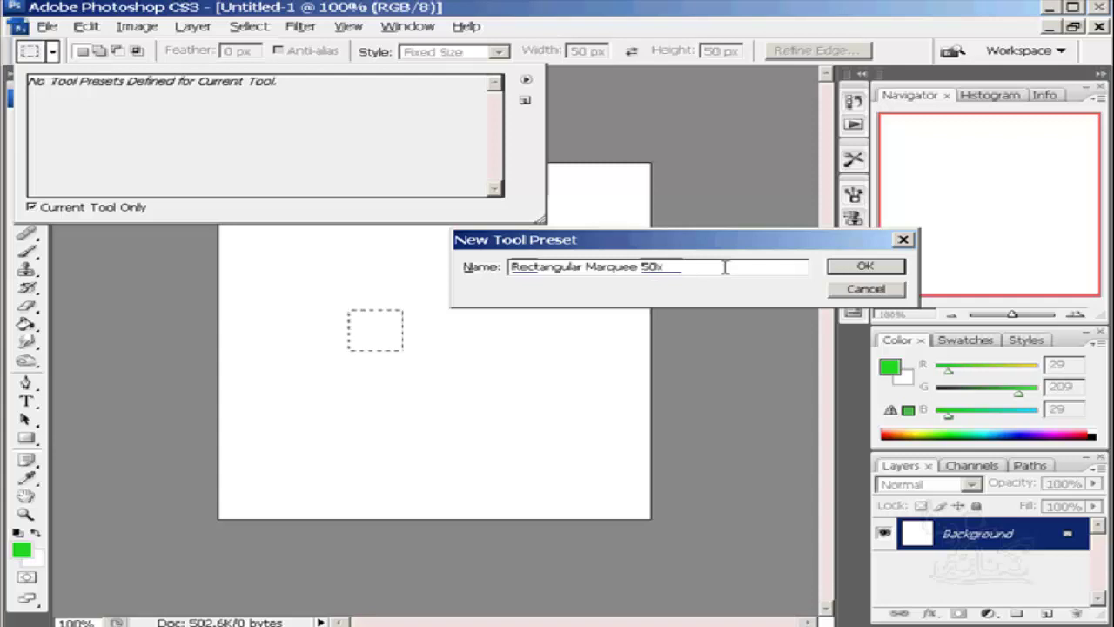
{"action": "type", "text": "50"}
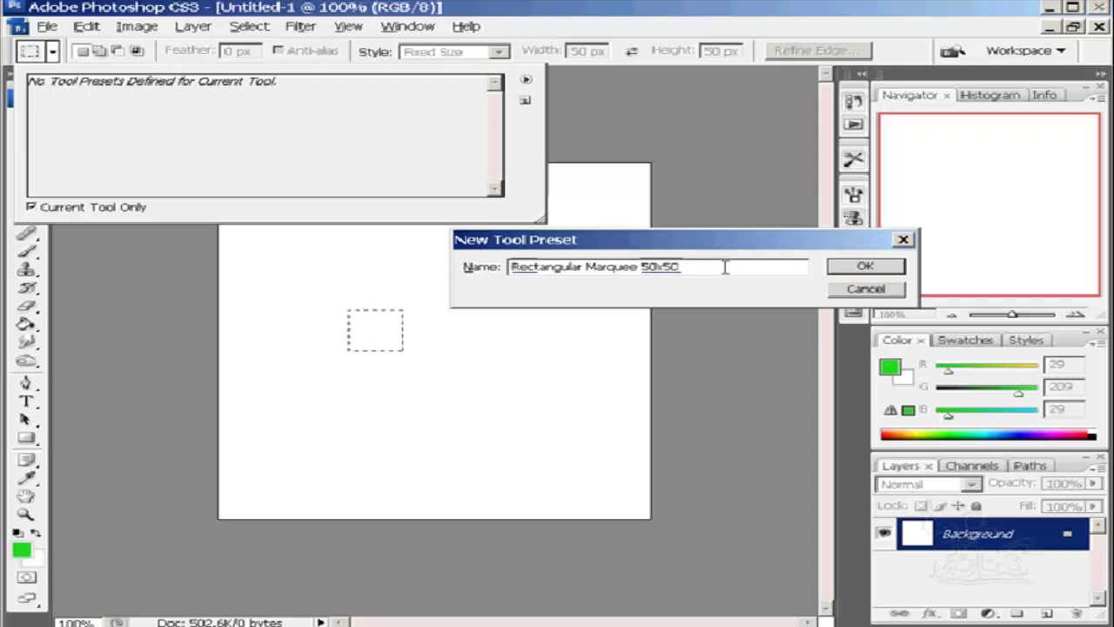
{"action": "left_click", "coordinate": [840, 269]}
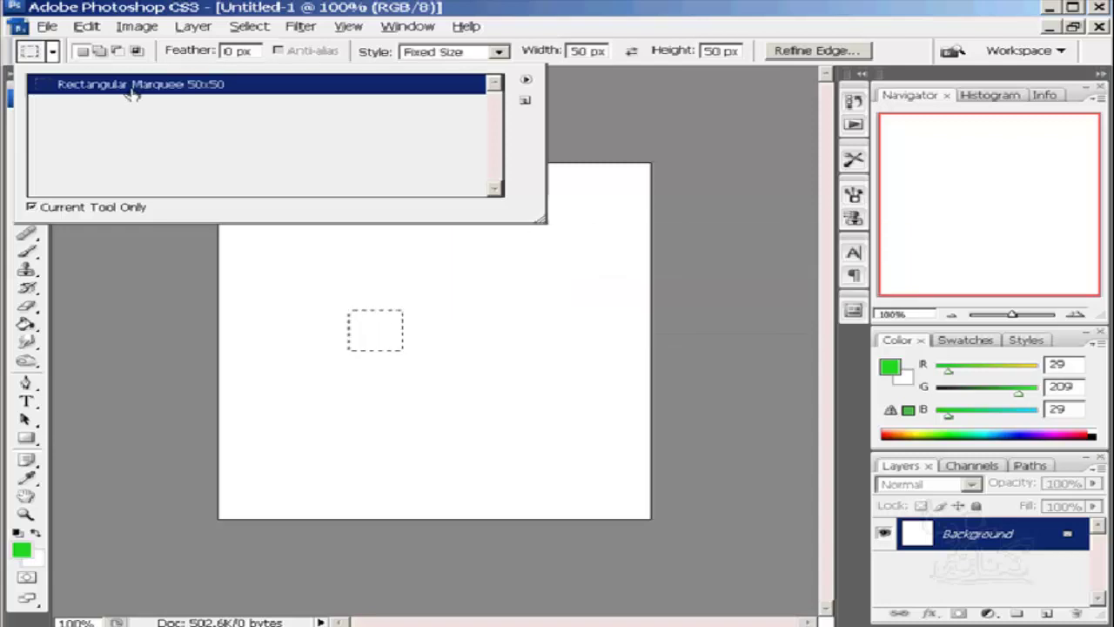
{"action": "left_click_drag", "start_coordinate": [131, 94], "coordinate": [122, 104]}
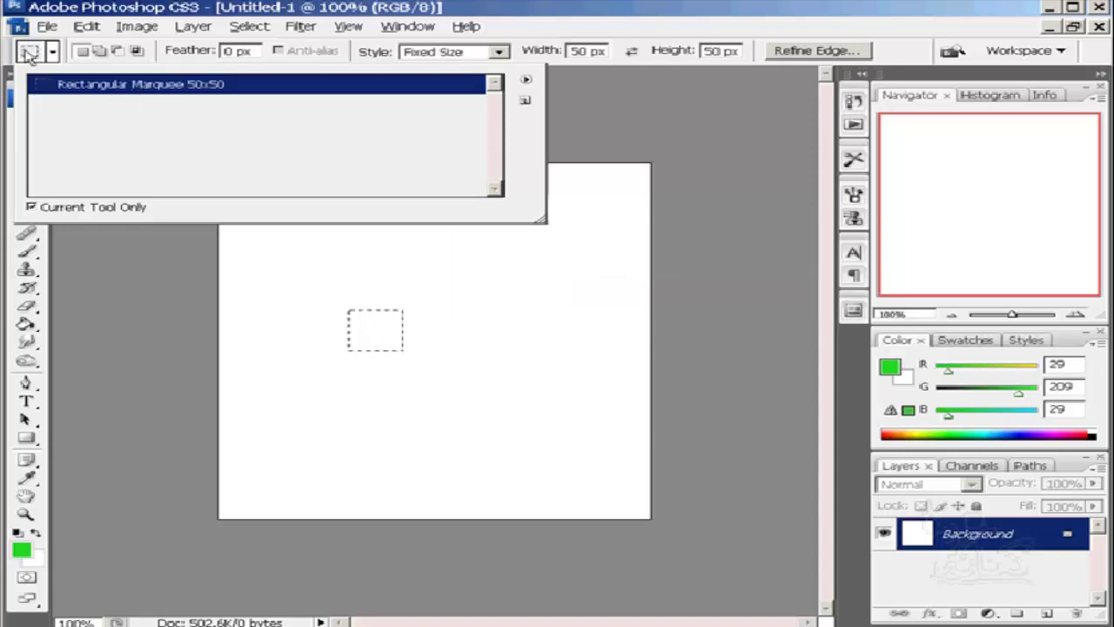
Set the marquee Style back to Normal and drag a wide free-size test selection
{"action": "left_click", "coordinate": [30, 54]}
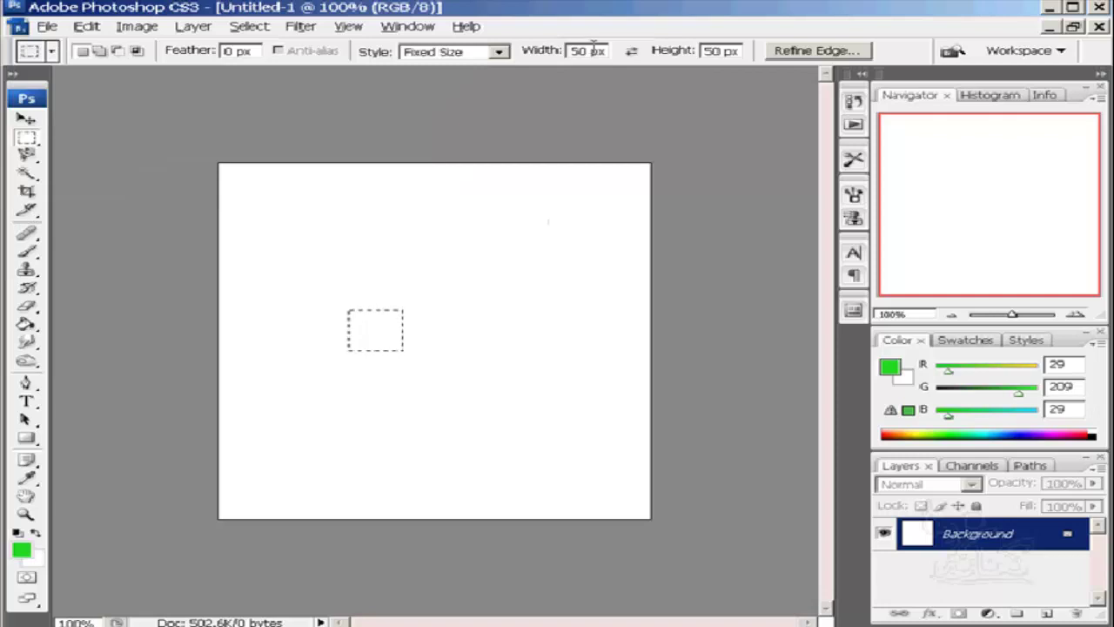
{"action": "left_click", "coordinate": [500, 54]}
{"action": "left_click", "coordinate": [484, 71]}
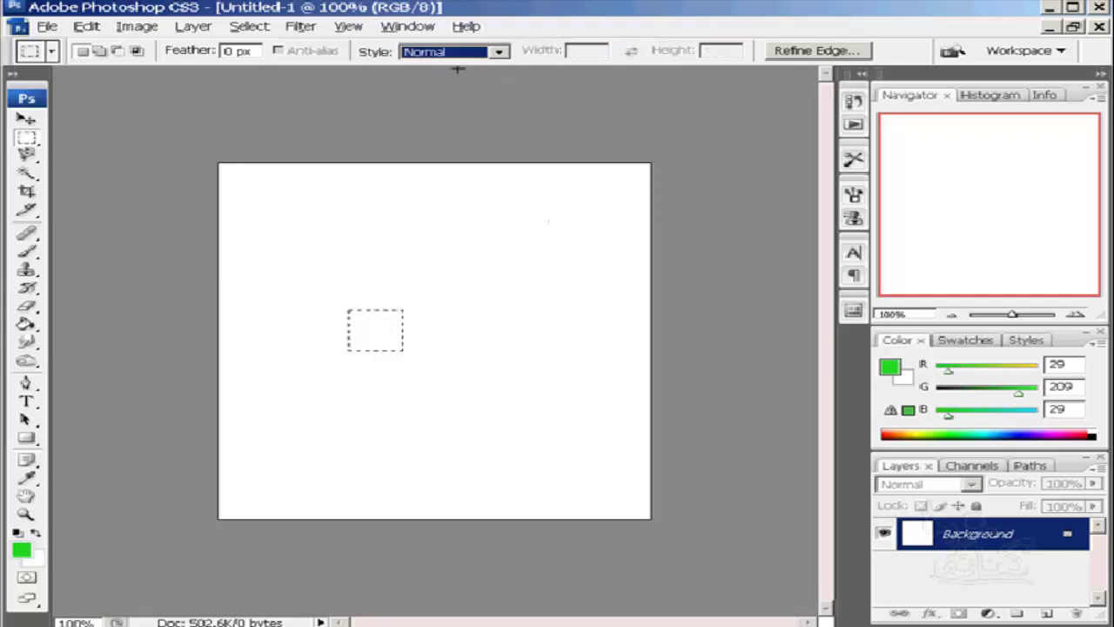
{"action": "left_click_drag", "start_coordinate": [496, 233], "coordinate": [309, 271]}
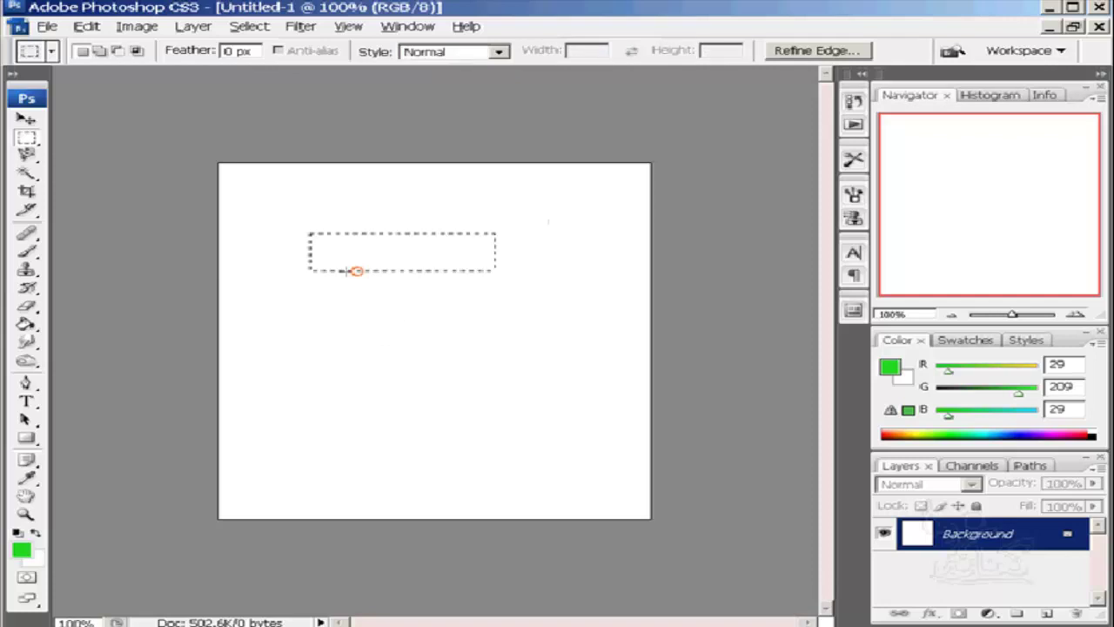
Apply the Rectangular Marquee 50x50 preset and place a 50x50 square selection on the canvas
{"action": "left_click", "coordinate": [49, 50]}
{"action": "left_click", "coordinate": [61, 85]}
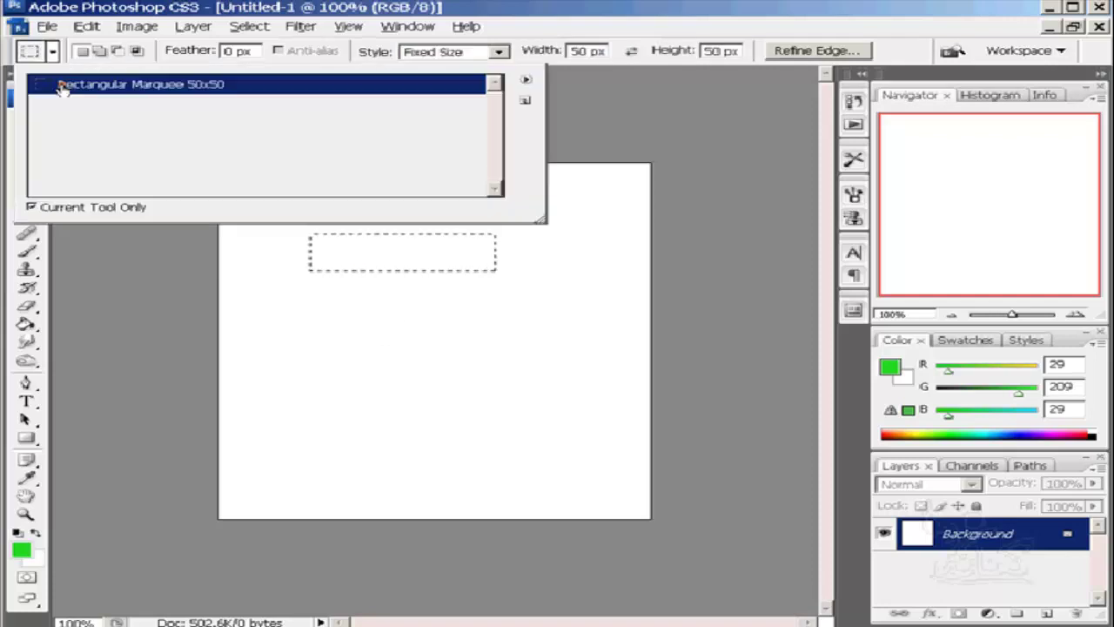
{"action": "left_click", "coordinate": [531, 329]}
{"action": "left_click", "coordinate": [329, 246]}
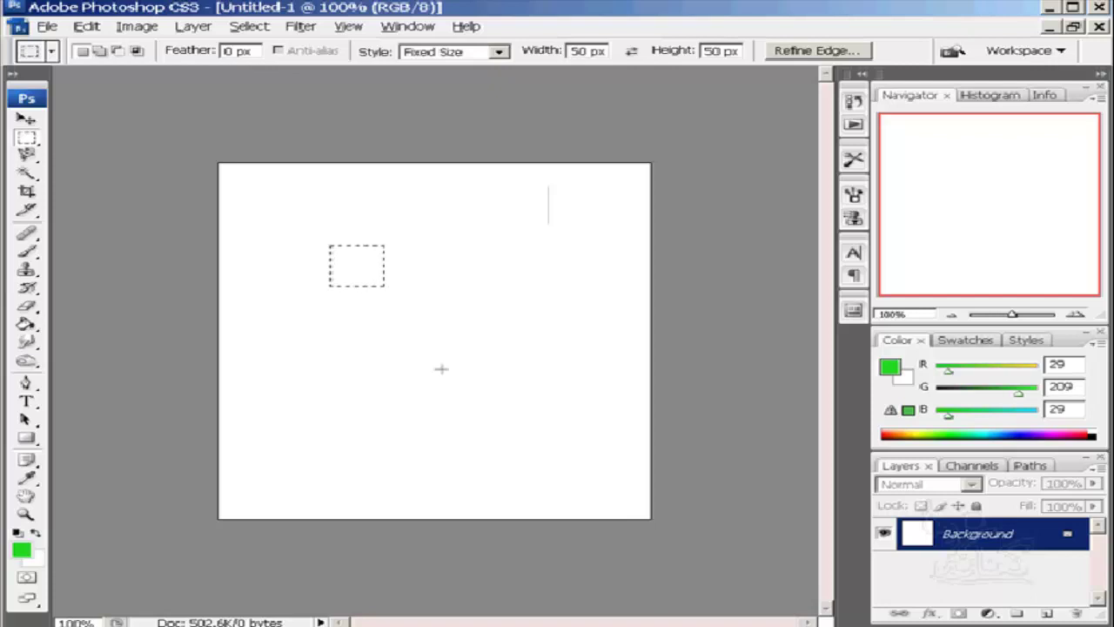
Check the saved tool presets for the Magnetic Lasso and Magic Wand tools
{"action": "left_click", "coordinate": [27, 121]}
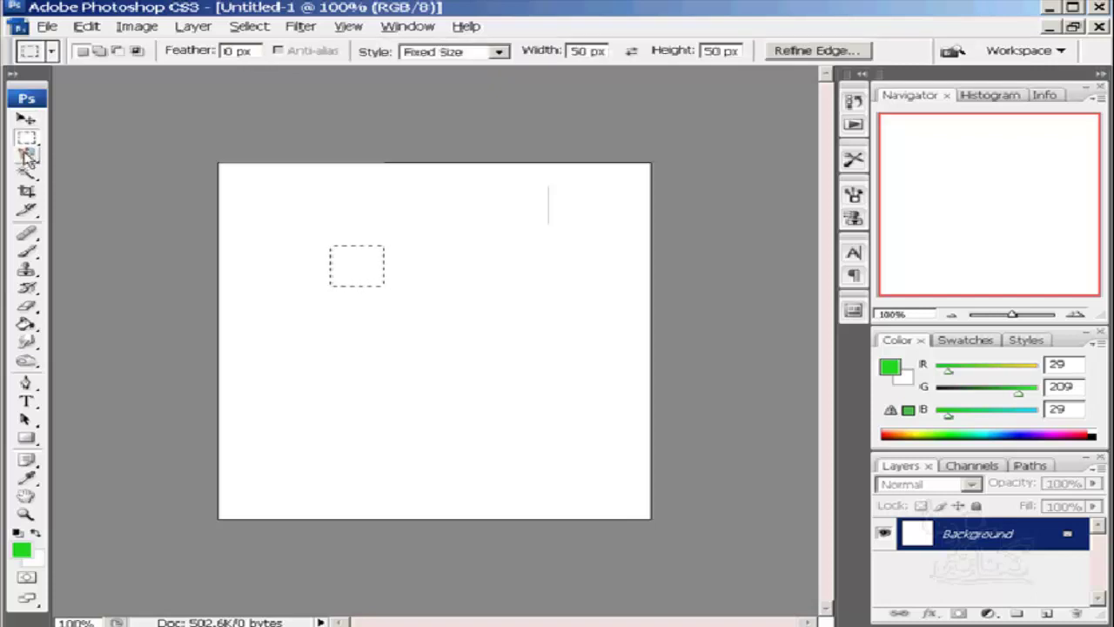
{"action": "left_click", "coordinate": [27, 156]}
{"action": "left_click", "coordinate": [32, 51]}
{"action": "left_click", "coordinate": [50, 52]}
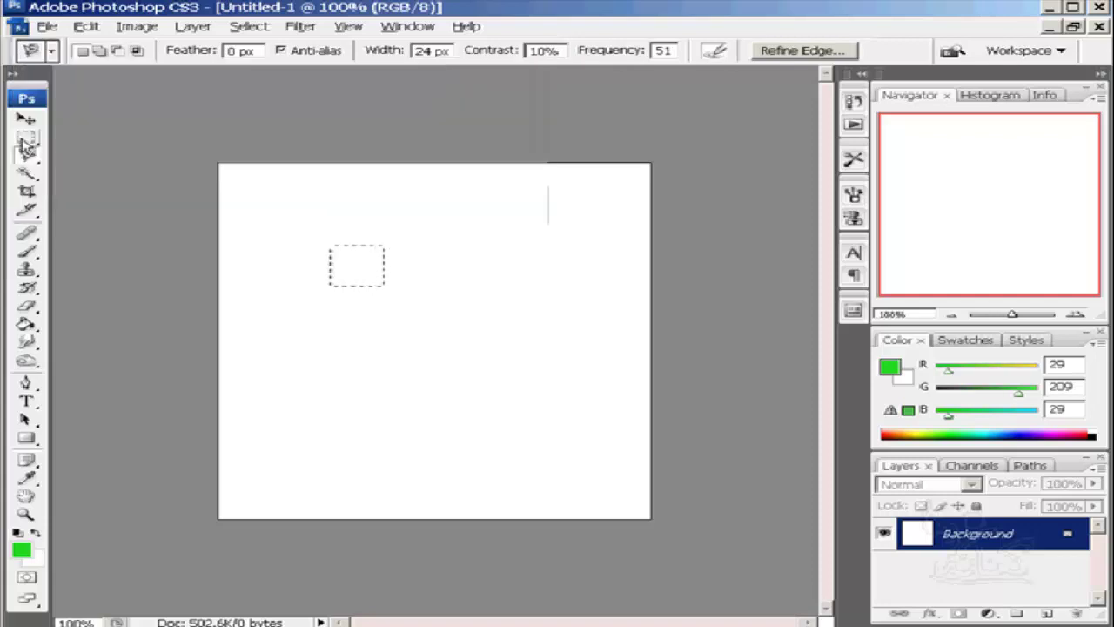
{"action": "left_click", "coordinate": [26, 173]}
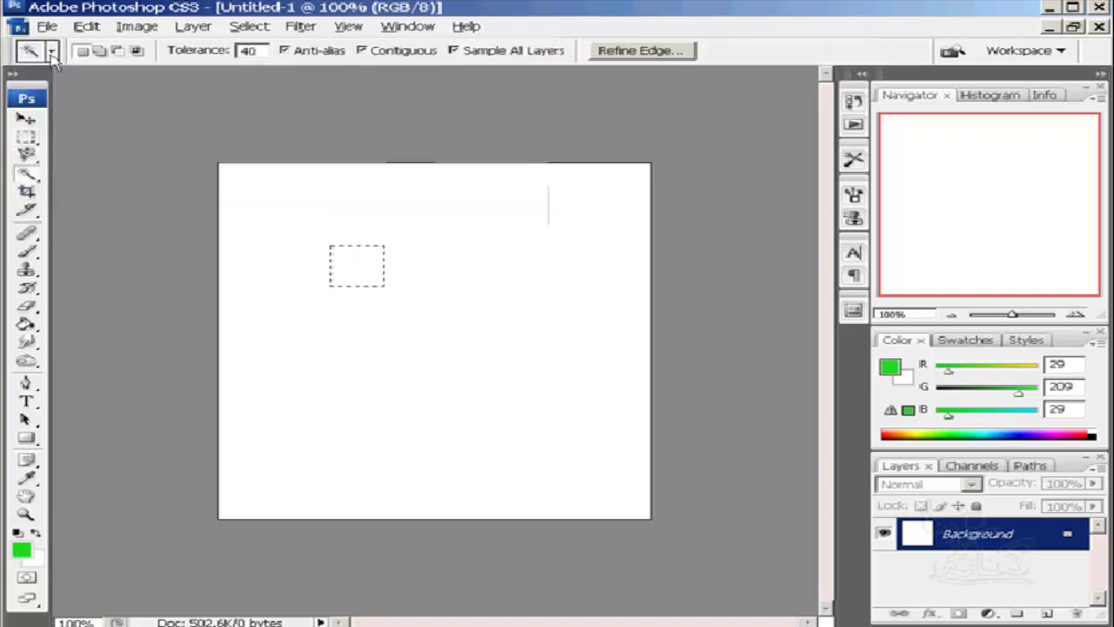
{"action": "left_click", "coordinate": [51, 55]}
Switch through Crop and Slice to the Healing Brush and view its presets
{"action": "left_click", "coordinate": [27, 192]}
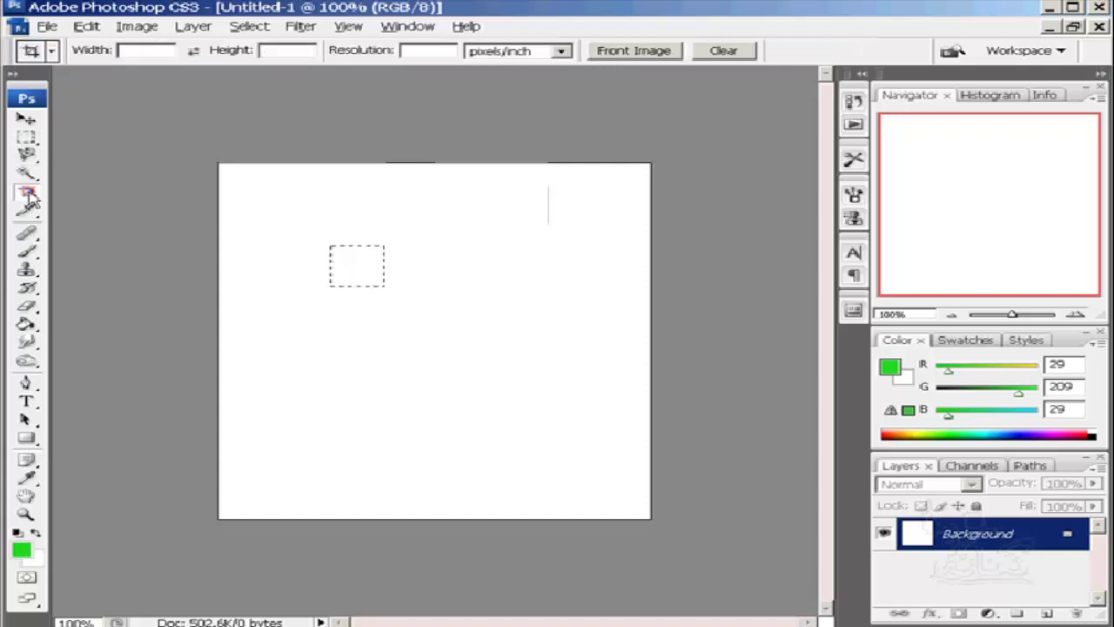
{"action": "left_click", "coordinate": [28, 210]}
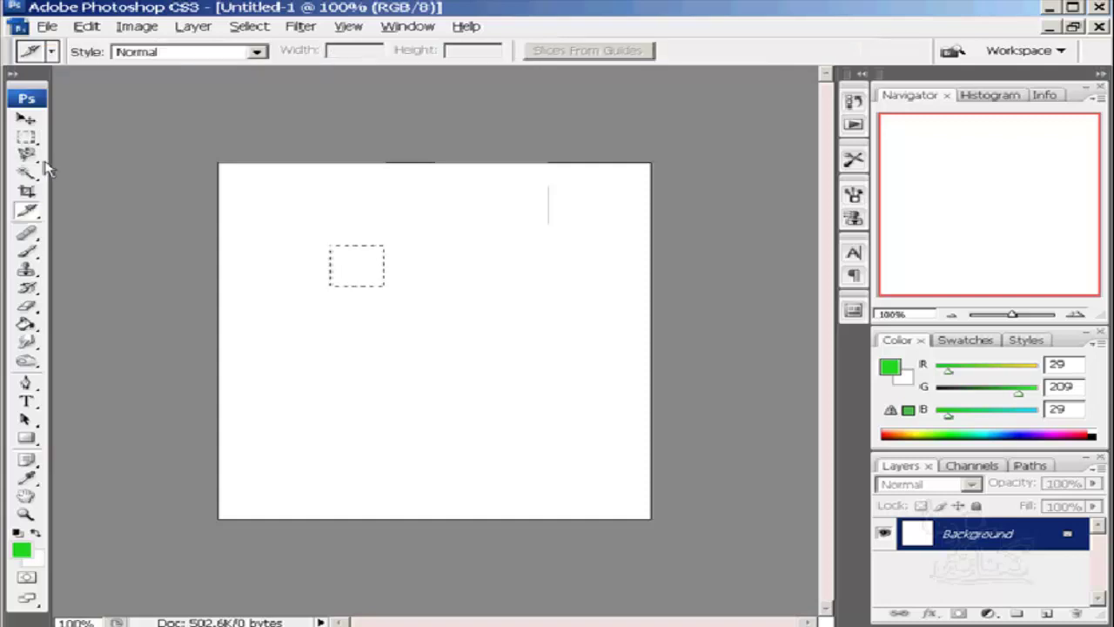
{"action": "key", "text": "j"}
{"action": "left_click", "coordinate": [52, 50]}
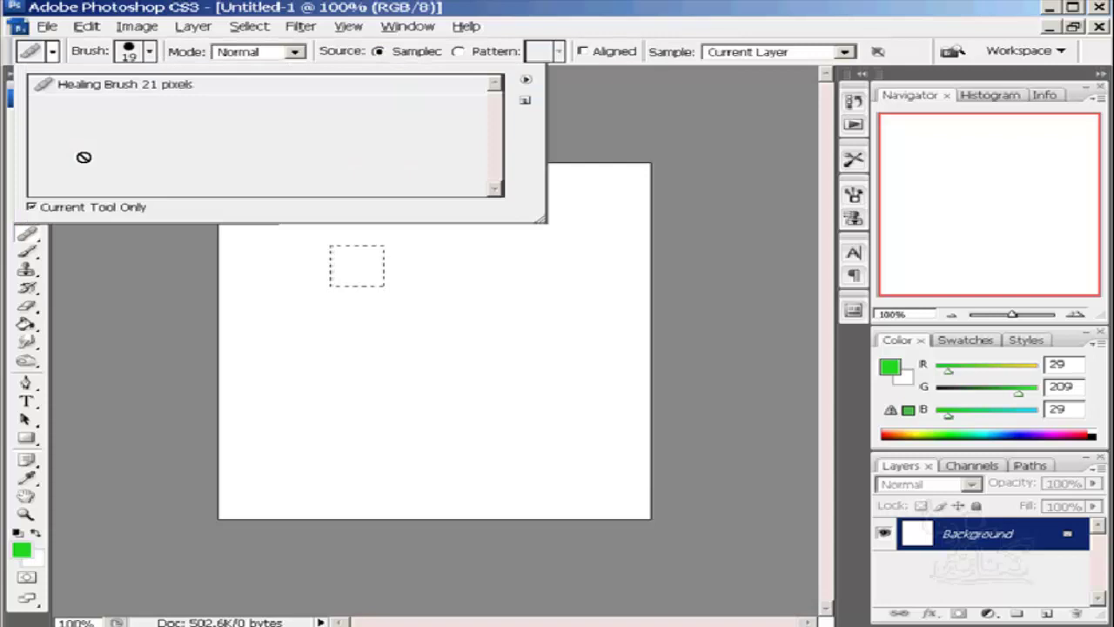
{"action": "left_click", "coordinate": [51, 54]}
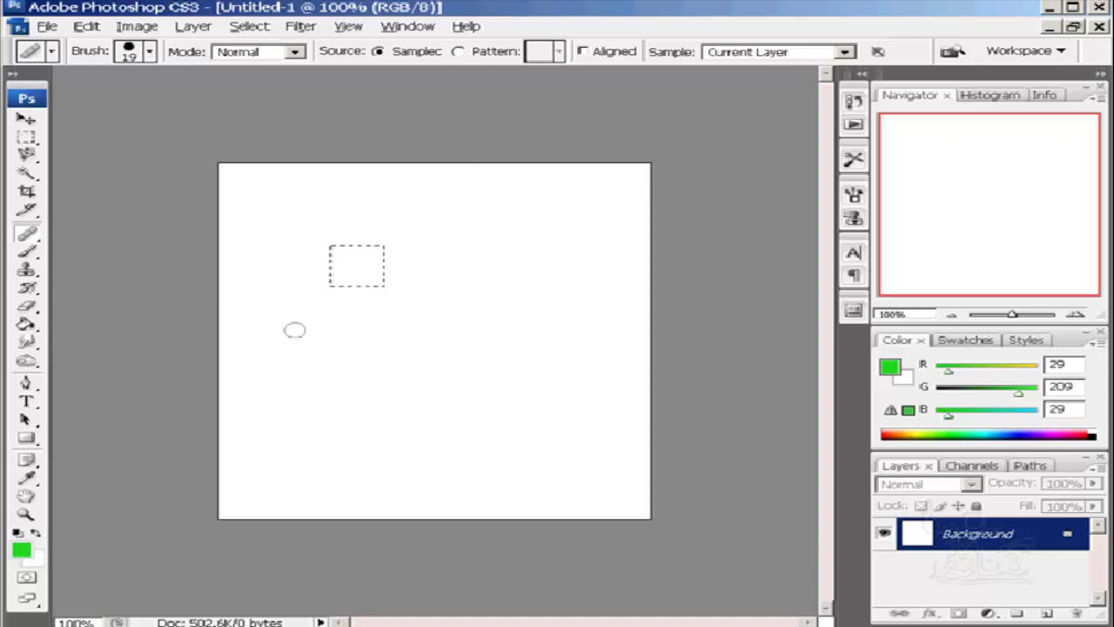
Paint a short curved stroke with the 53 px grass brush in Linear Burn mode
{"action": "left_click", "coordinate": [27, 252]}
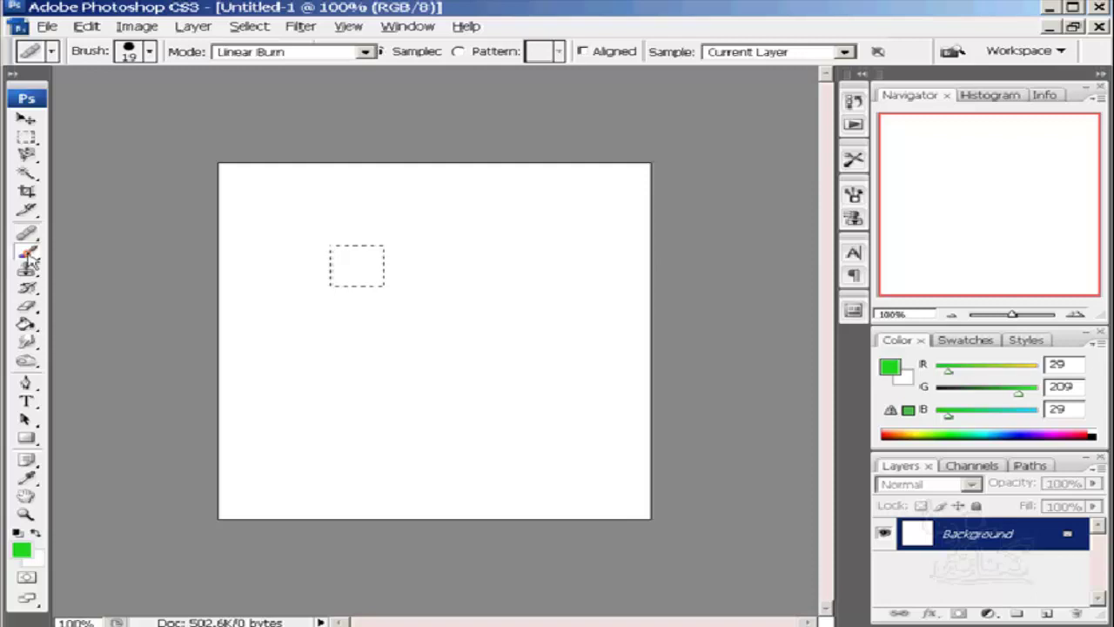
{"action": "left_click", "coordinate": [366, 52]}
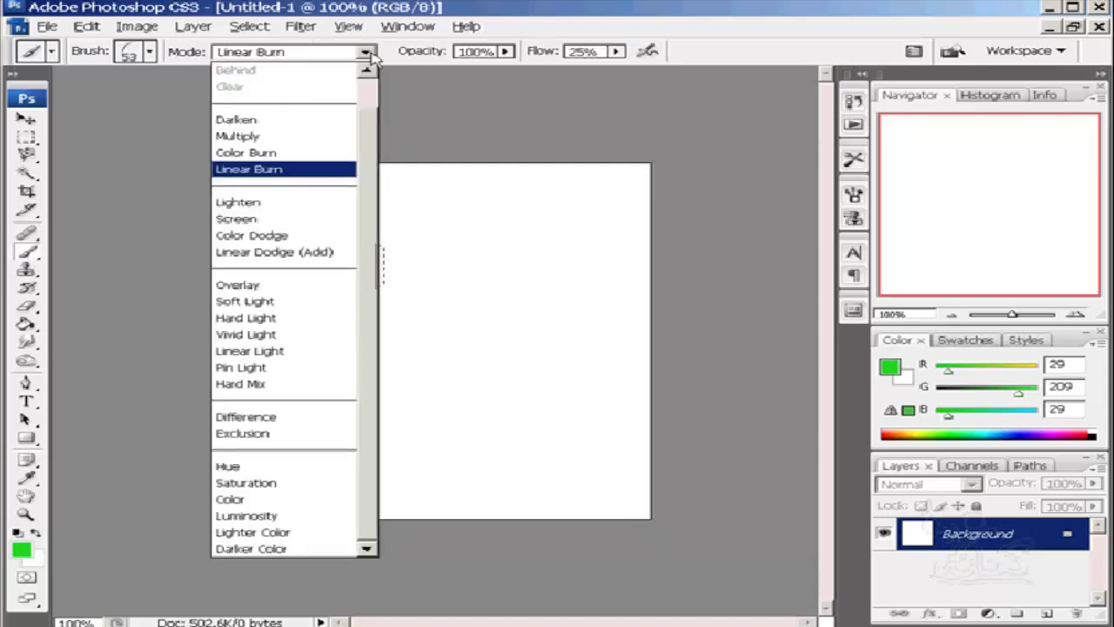
{"action": "left_click", "coordinate": [371, 56]}
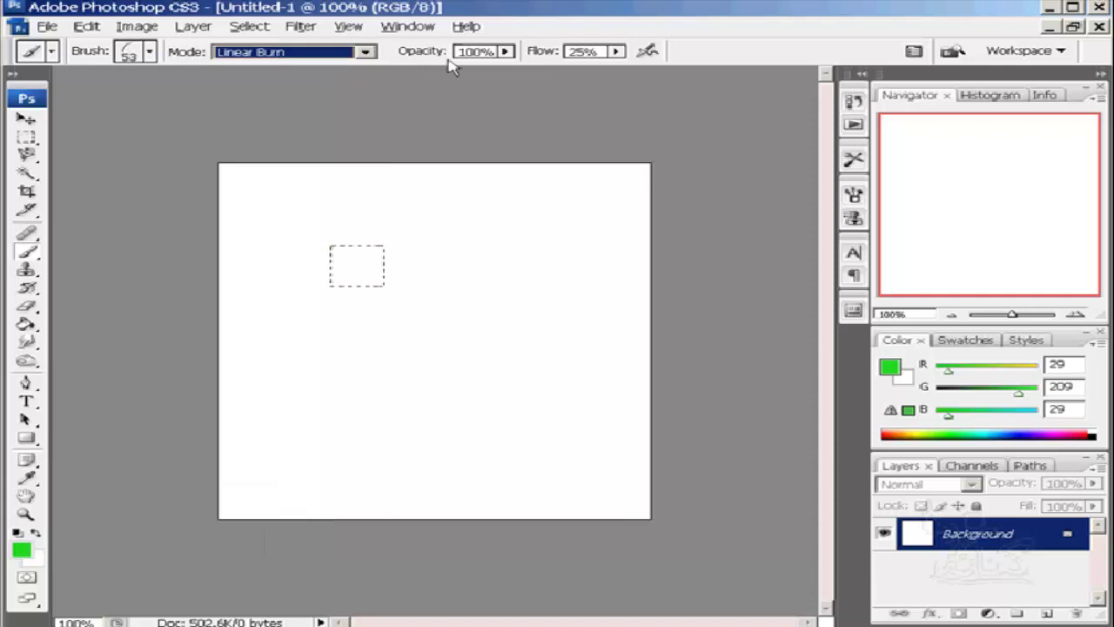
{"action": "left_click_drag", "start_coordinate": [462, 251], "coordinate": [439, 286]}
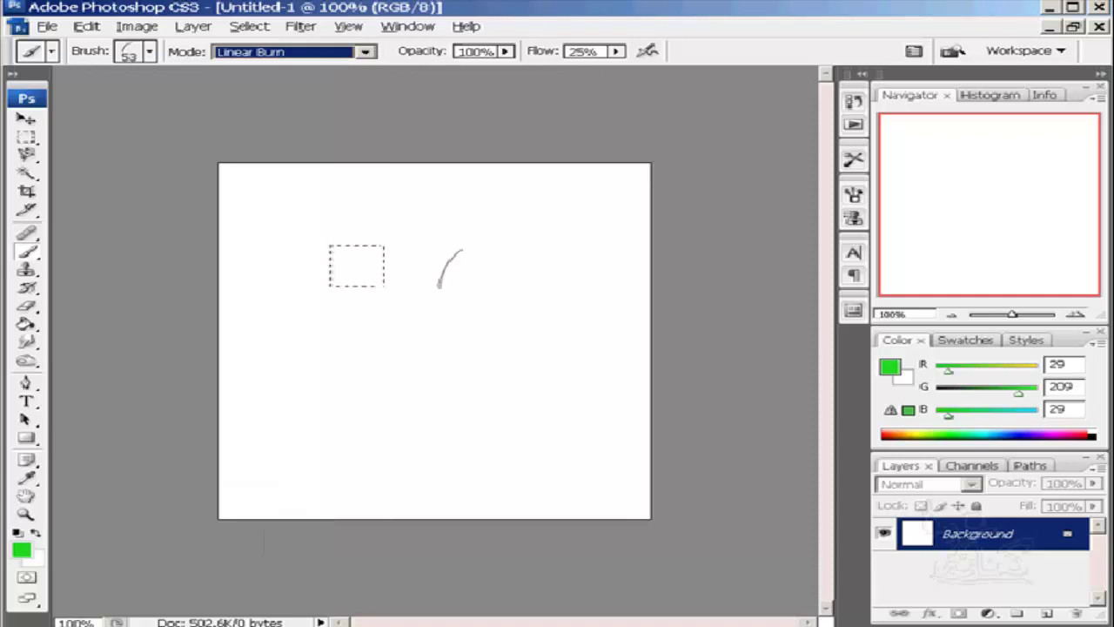